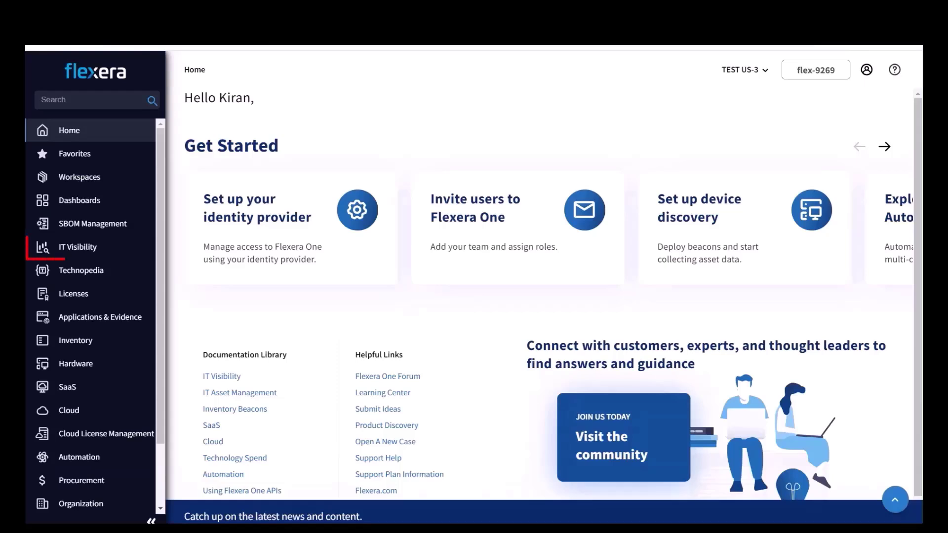
Step: Go to IT Visibility > Contextual Data Mashup and scroll over its empty dataset table
{"action": "left_click", "coordinate": [122, 246]}
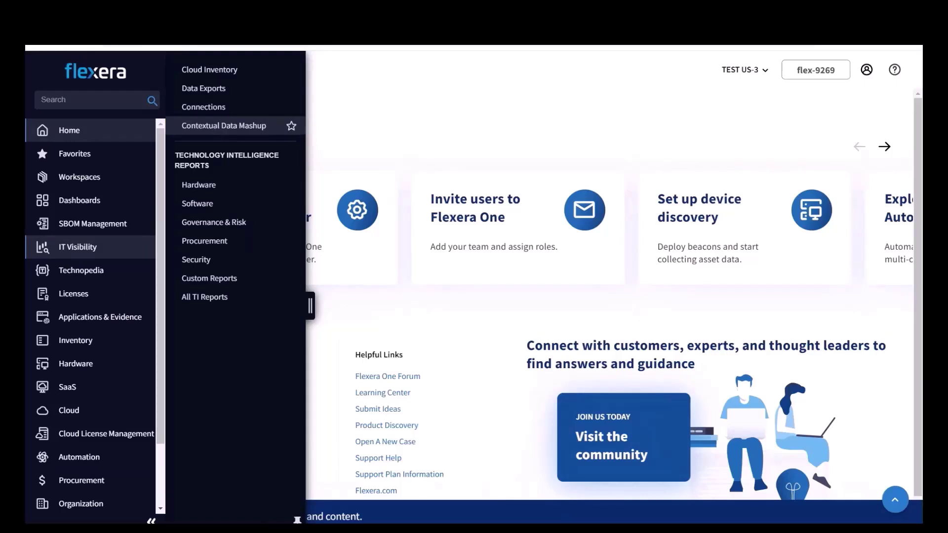
{"action": "left_click", "coordinate": [216, 129]}
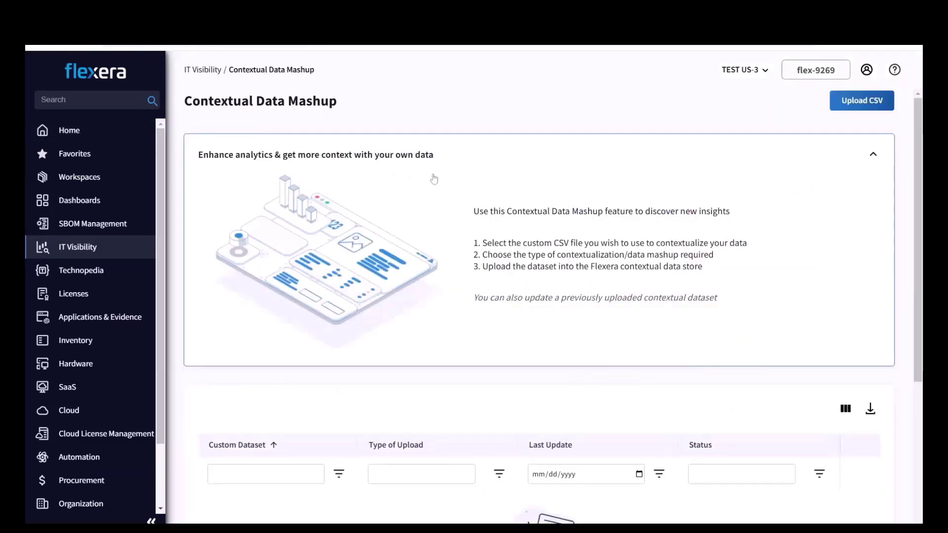
{"action": "scroll", "coordinate": [445, 178], "scroll_direction": "down", "scroll_amount": 4}
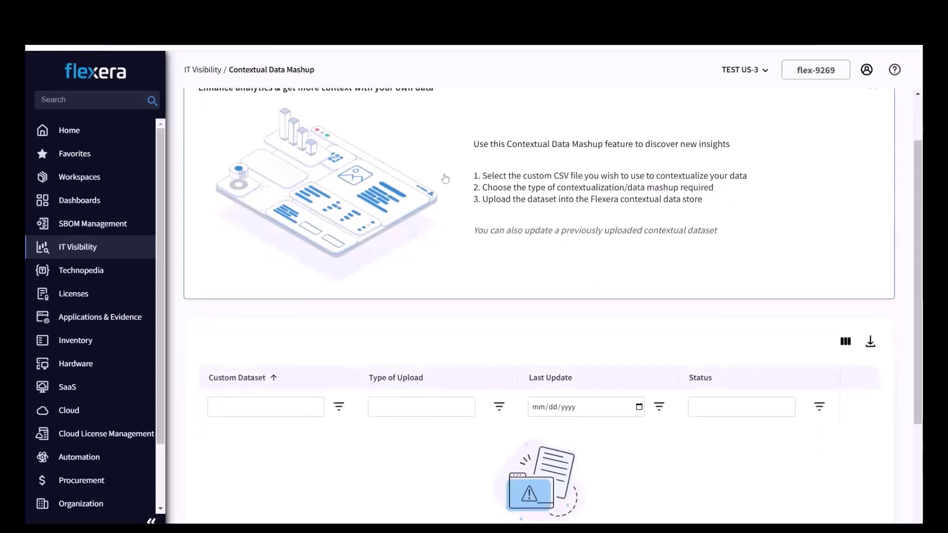
{"action": "scroll", "coordinate": [538, 296], "scroll_direction": "up", "scroll_amount": 3}
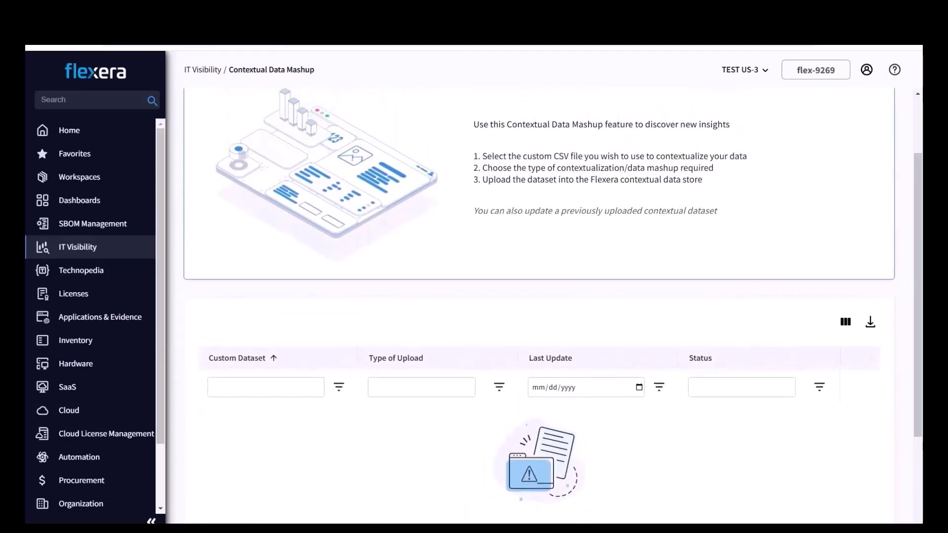
{"action": "scroll", "coordinate": [553, 296], "scroll_direction": "up", "scroll_amount": 1}
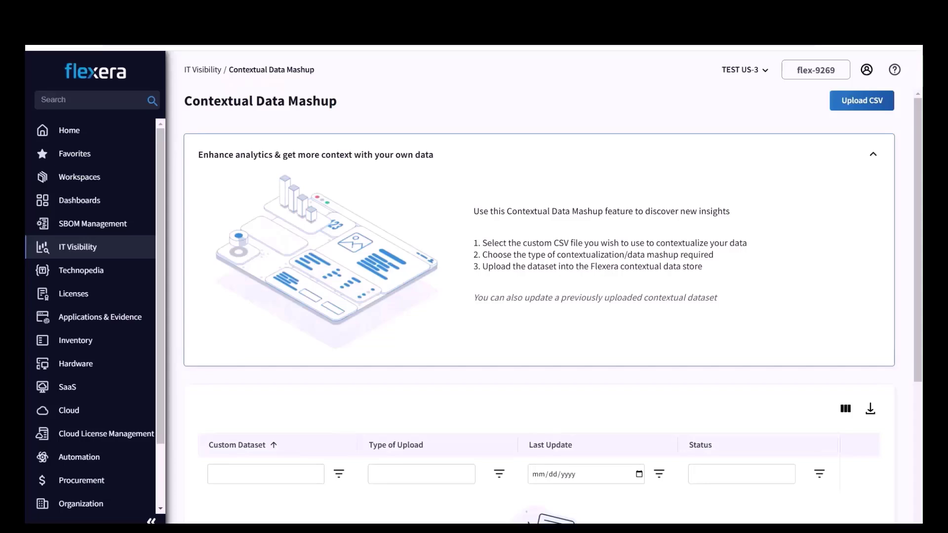
{"action": "scroll", "coordinate": [91, 316], "scroll_direction": "down", "scroll_amount": 2}
{"action": "left_click", "coordinate": [83, 498]}
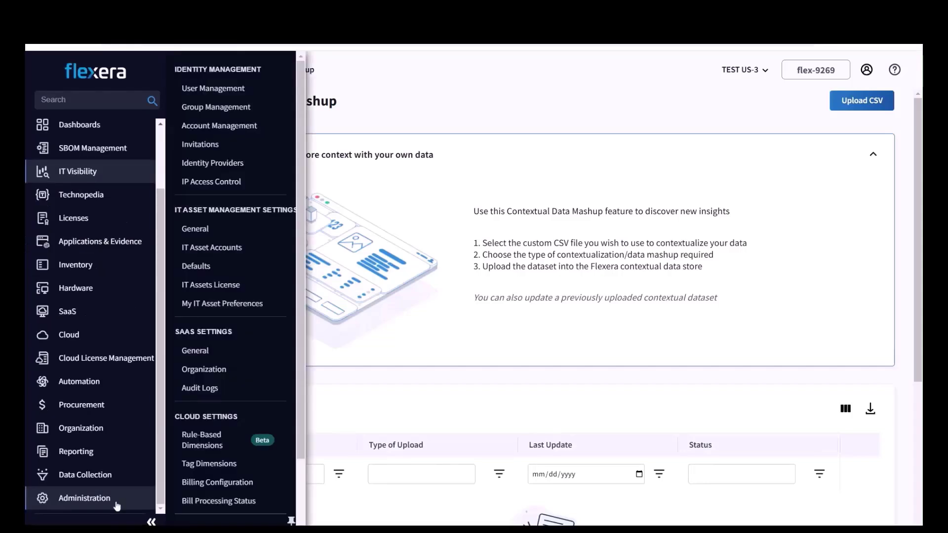
{"action": "left_click", "coordinate": [219, 89]}
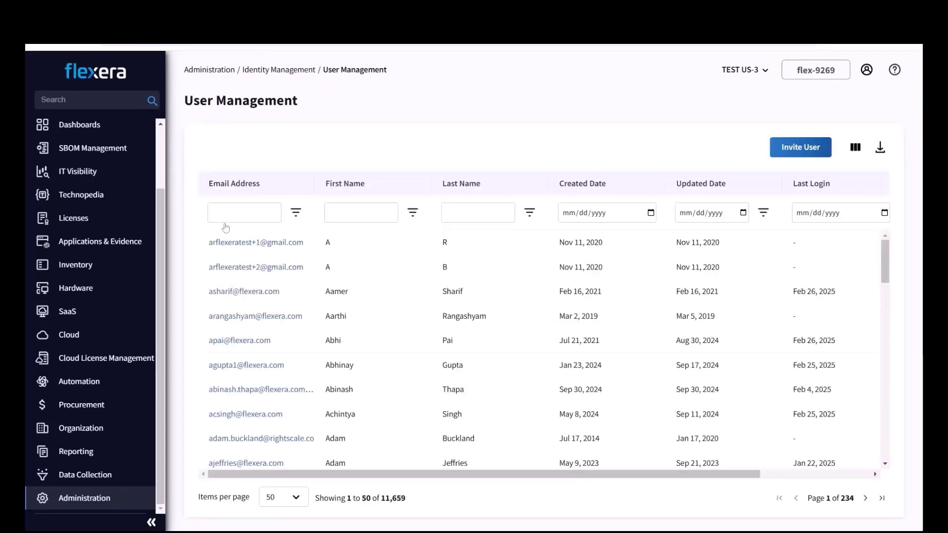
{"action": "left_click", "coordinate": [225, 221]}
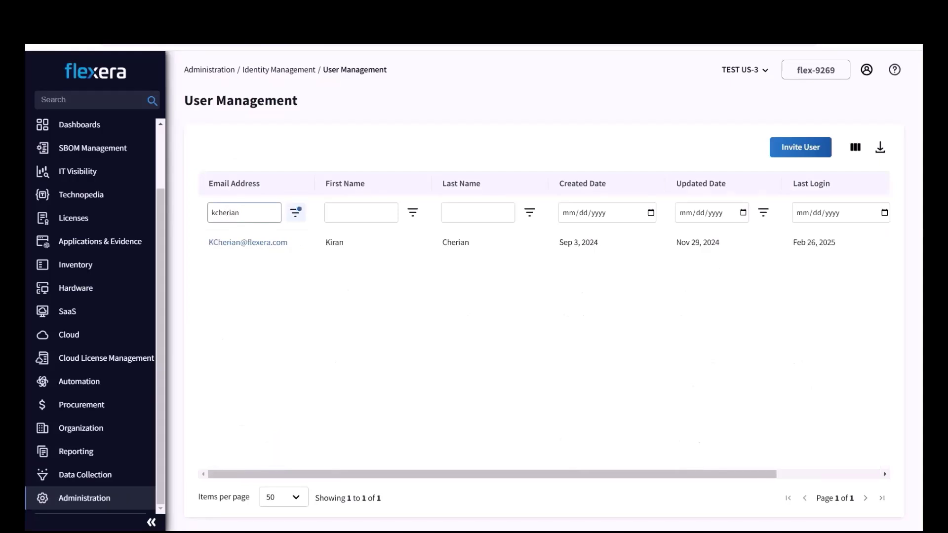
{"action": "left_click", "coordinate": [231, 248]}
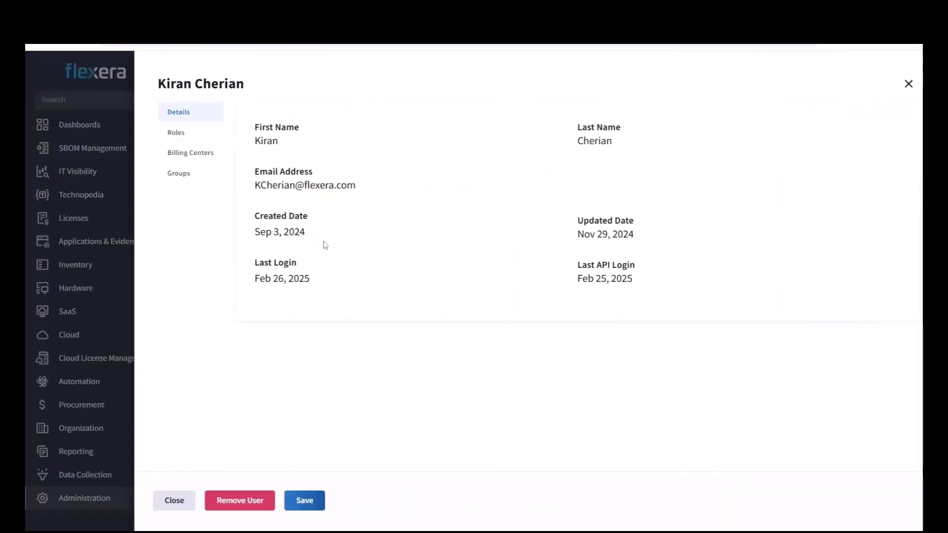
{"action": "left_click", "coordinate": [157, 132]}
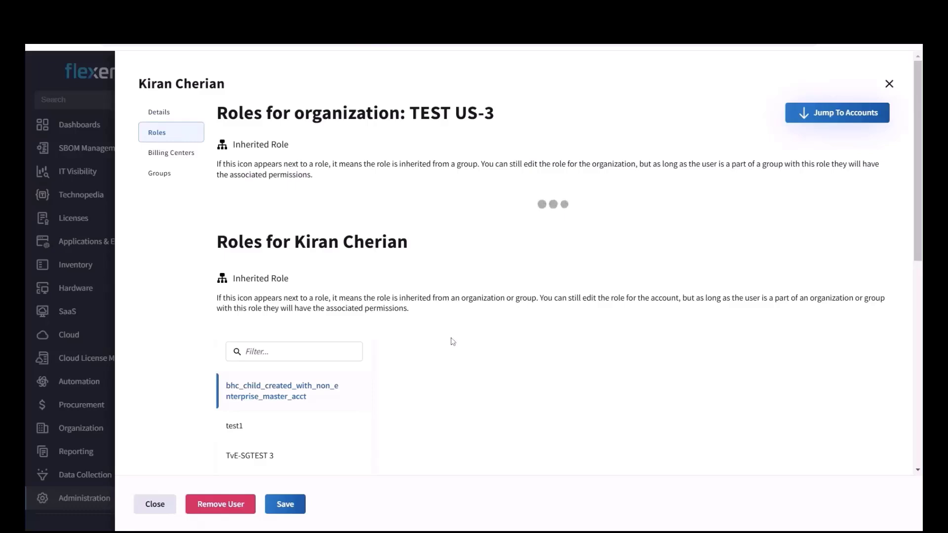
{"action": "scroll", "coordinate": [450, 338], "scroll_direction": "down", "scroll_amount": 8}
{"action": "scroll", "coordinate": [452, 342], "scroll_direction": "down", "scroll_amount": 1}
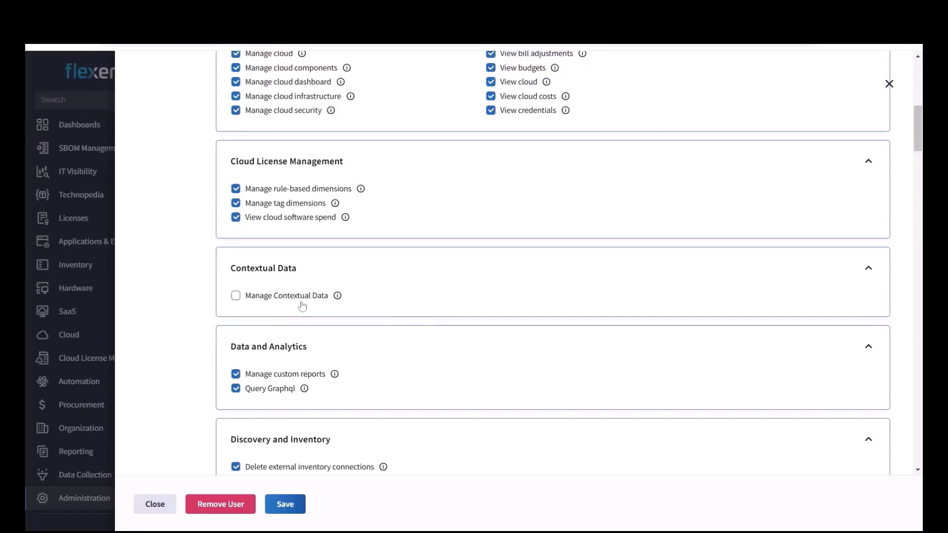
{"action": "left_click", "coordinate": [155, 508]}
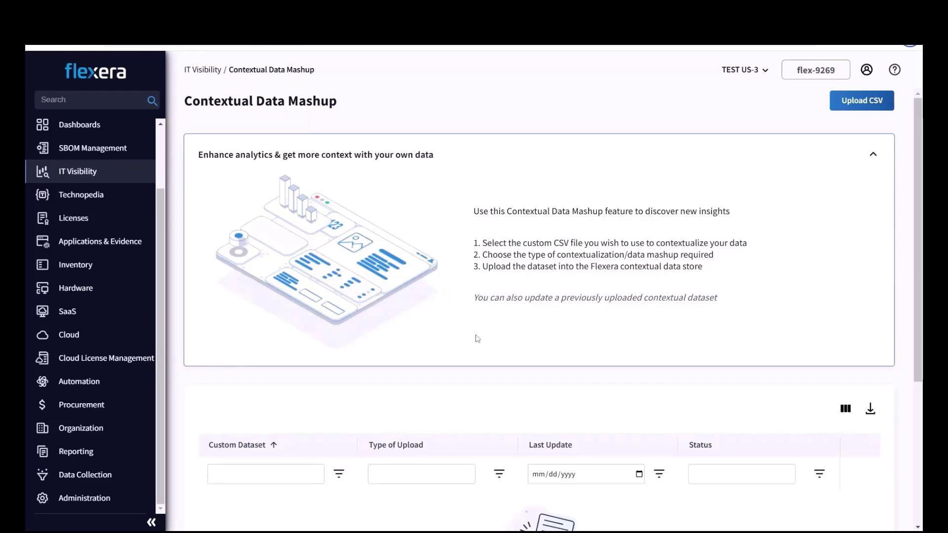
{"action": "scroll", "coordinate": [477, 339], "scroll_direction": "down", "scroll_amount": 1}
{"action": "scroll", "coordinate": [478, 339], "scroll_direction": "down", "scroll_amount": 3}
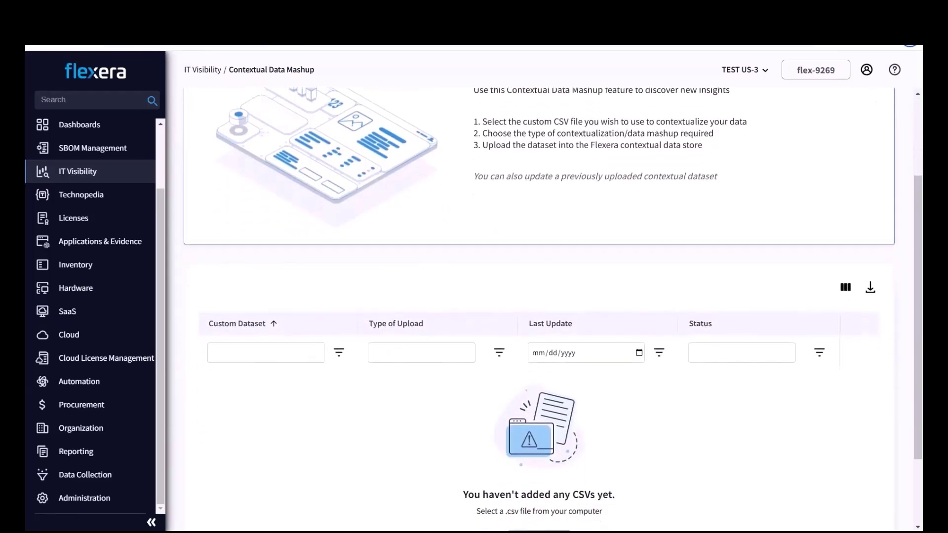
{"action": "scroll", "coordinate": [553, 309], "scroll_direction": "up", "scroll_amount": 1}
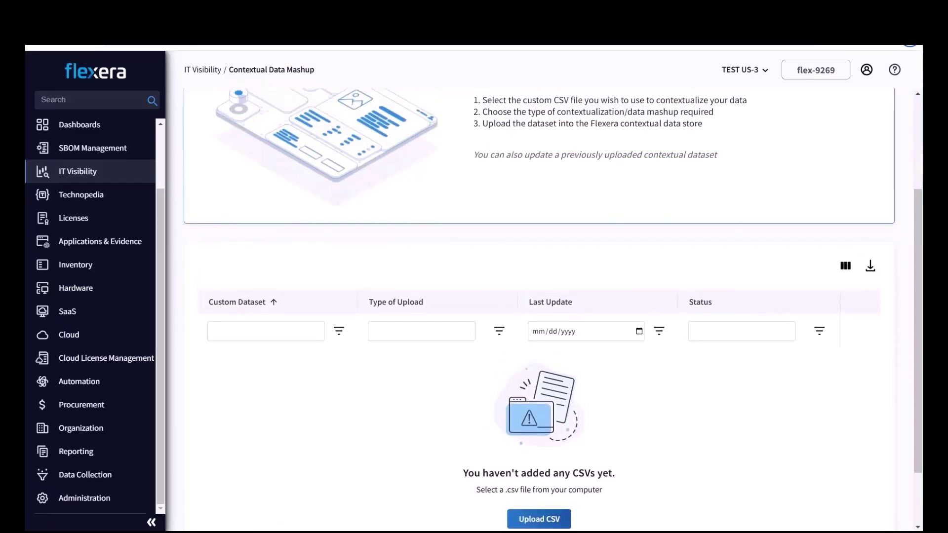
{"action": "scroll", "coordinate": [553, 309], "scroll_direction": "down", "scroll_amount": 1}
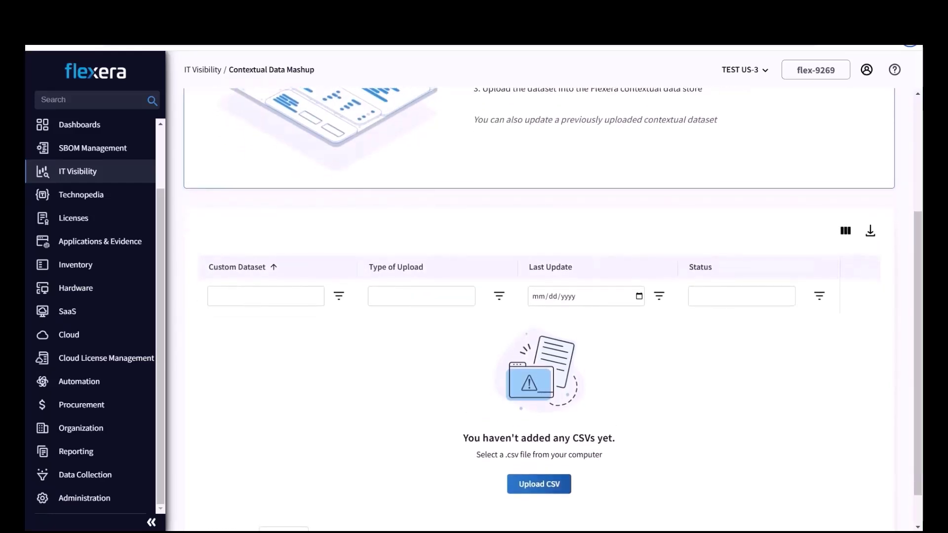
{"action": "scroll", "coordinate": [552, 309], "scroll_direction": "down", "scroll_amount": 1}
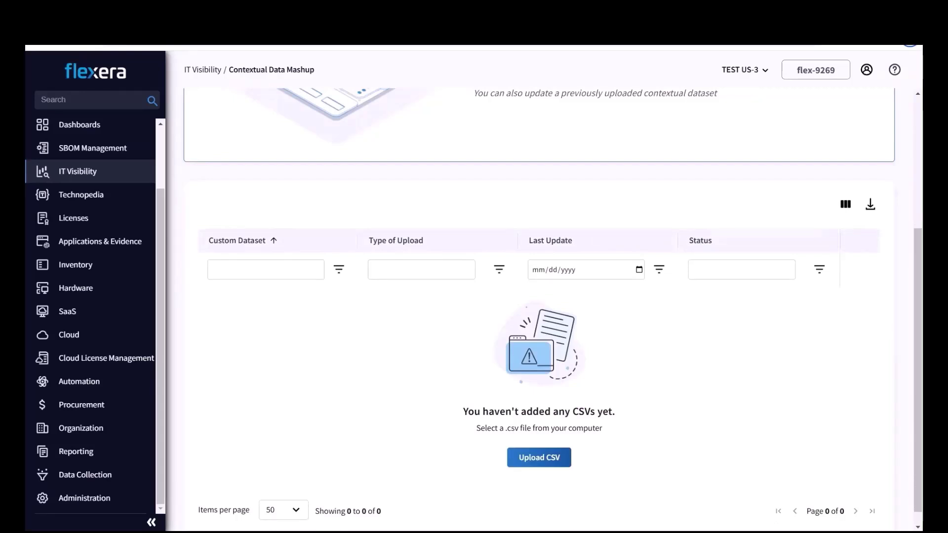
{"action": "scroll", "coordinate": [553, 309], "scroll_direction": "down", "scroll_amount": 1}
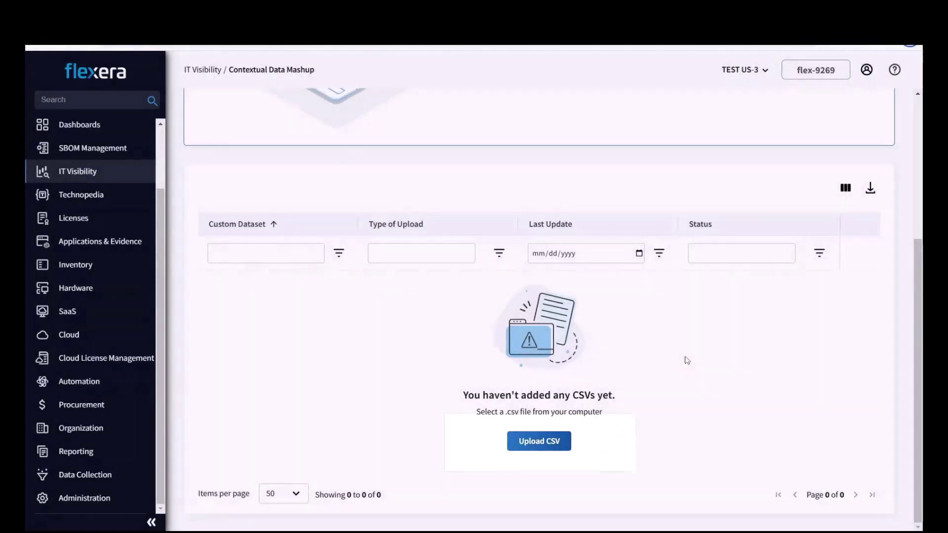
{"action": "scroll", "coordinate": [687, 360], "scroll_direction": "up", "scroll_amount": 5}
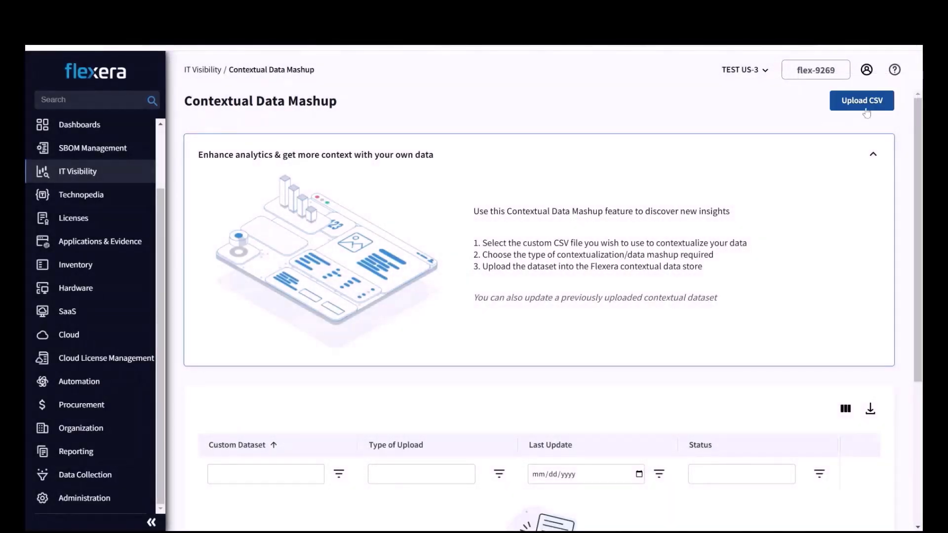
Step: Start a Software CSV upload with SW_Upload.csv and preview its four data rows
{"action": "left_click", "coordinate": [867, 113]}
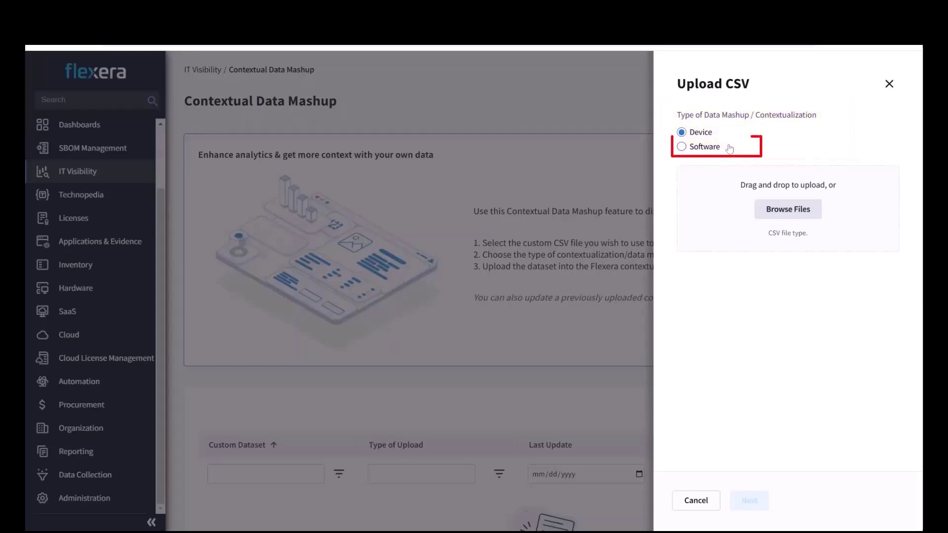
{"action": "left_click", "coordinate": [681, 147]}
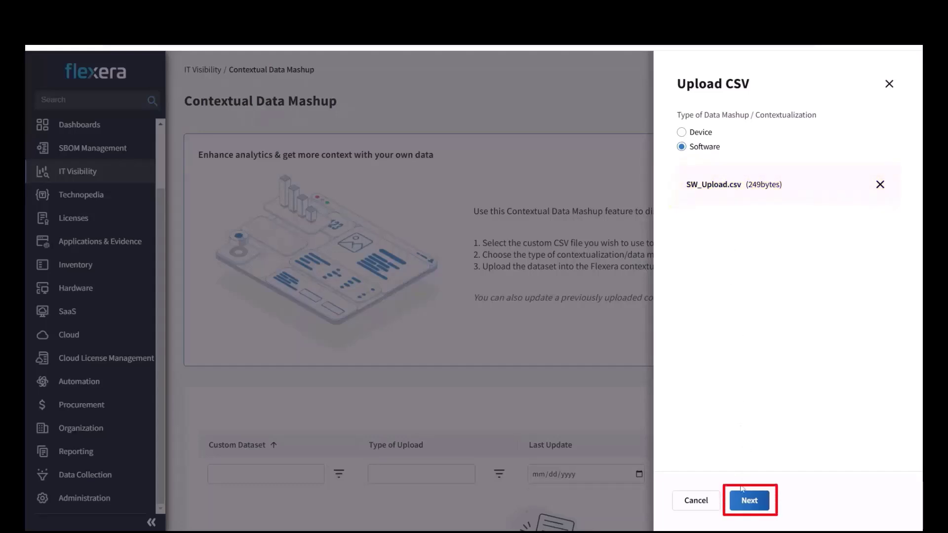
{"action": "left_click", "coordinate": [746, 501]}
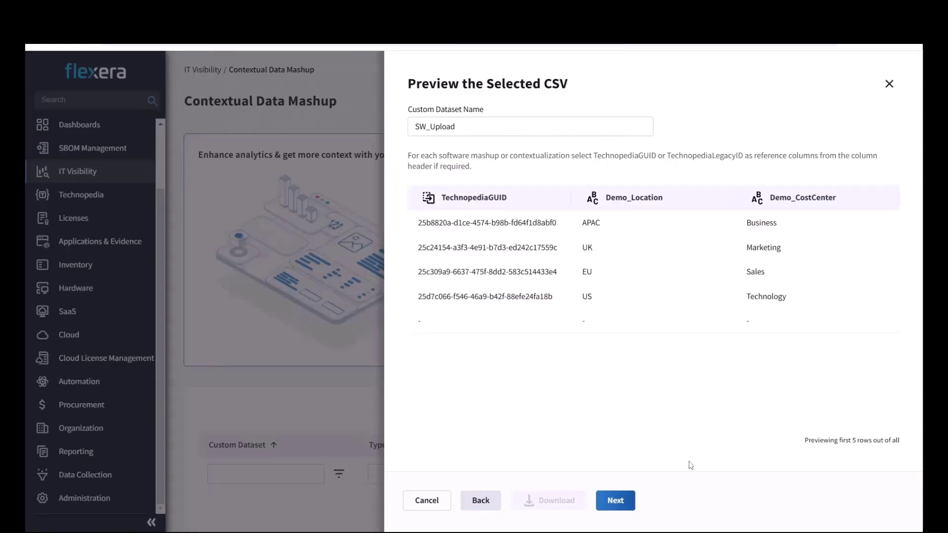
{"action": "left_click", "coordinate": [581, 128]}
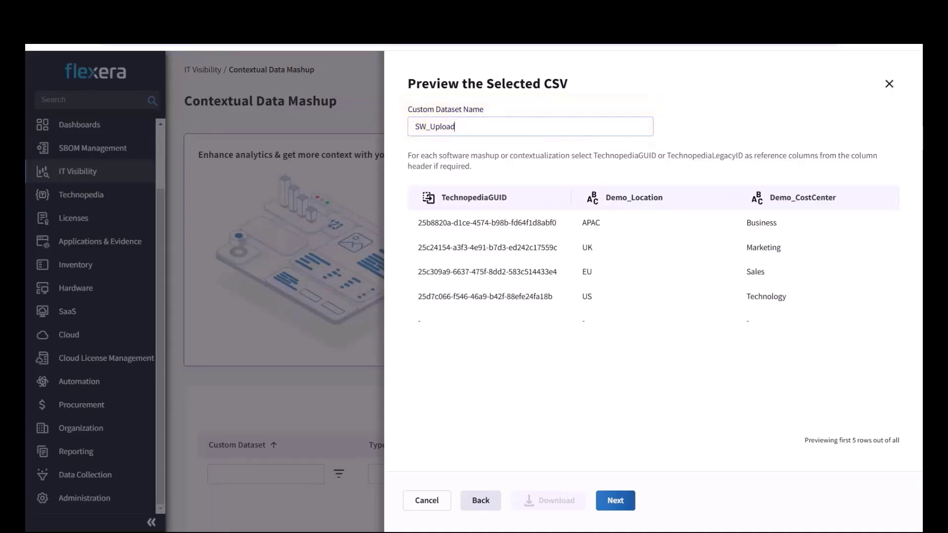
{"action": "type", "text": "_source"}
{"action": "key", "text": "BackSpace"}
{"action": "key", "text": "BackSpace"}
{"action": "key", "text": "BackSpace"}
{"action": "key", "text": "BackSpace"}
{"action": "key", "text": "BackSpace"}
{"action": "left_click", "coordinate": [429, 201]}
{"action": "scroll", "coordinate": [476, 297], "scroll_direction": "down", "scroll_amount": 1}
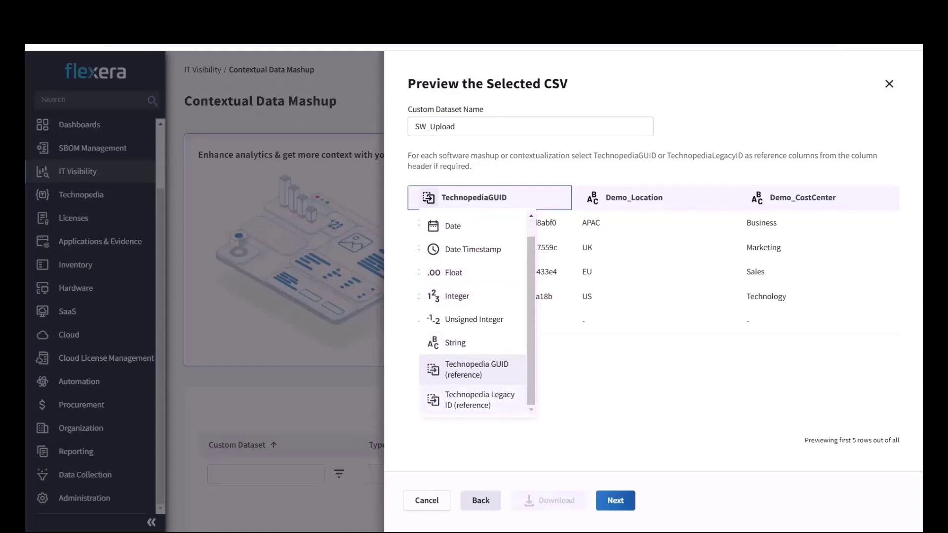
{"action": "left_click", "coordinate": [496, 375]}
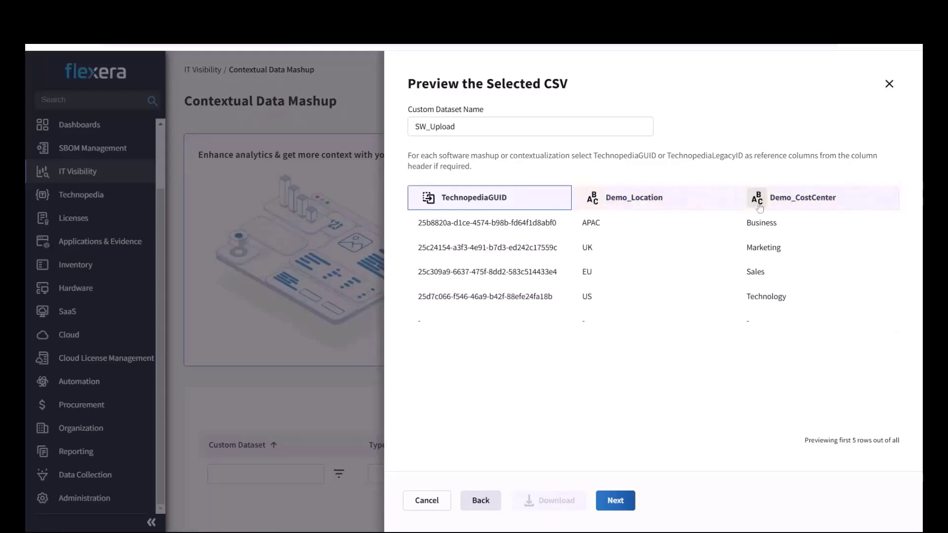
Step: Try Integer for Demo_Location's data type, then keep it as String
{"action": "left_click", "coordinate": [593, 202]}
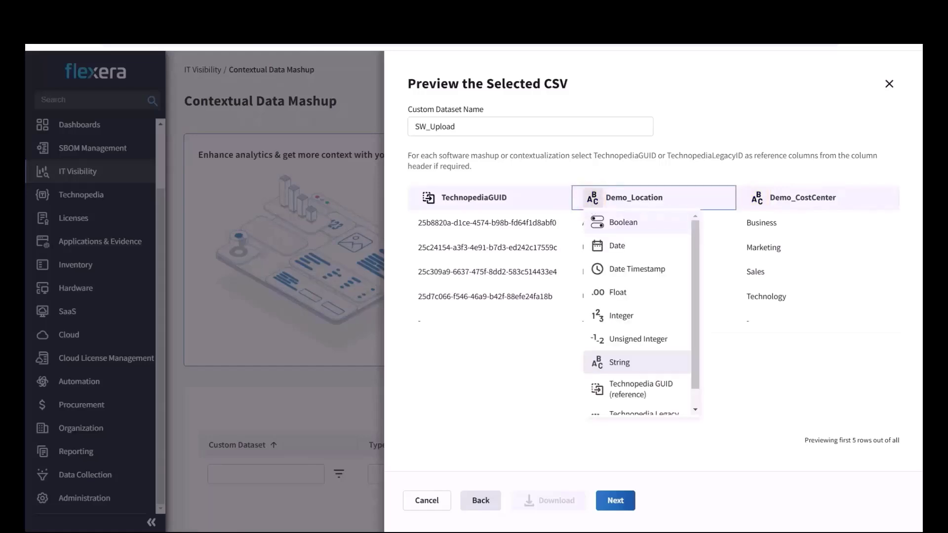
{"action": "left_click", "coordinate": [621, 319]}
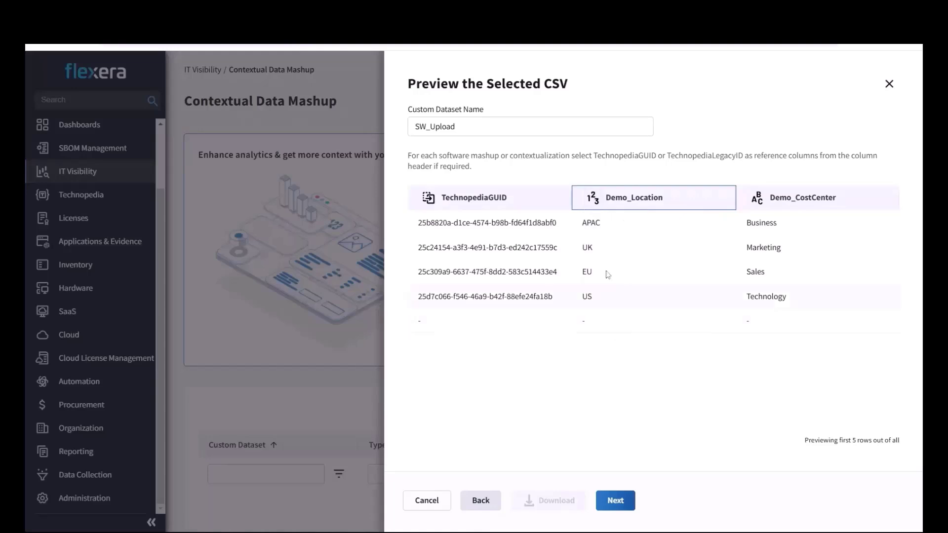
{"action": "left_click", "coordinate": [596, 198]}
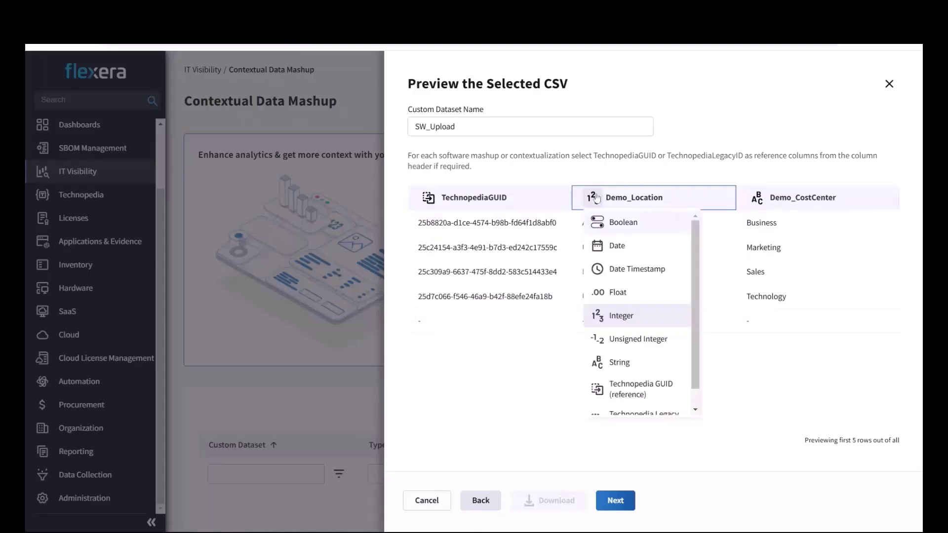
{"action": "left_click", "coordinate": [609, 361]}
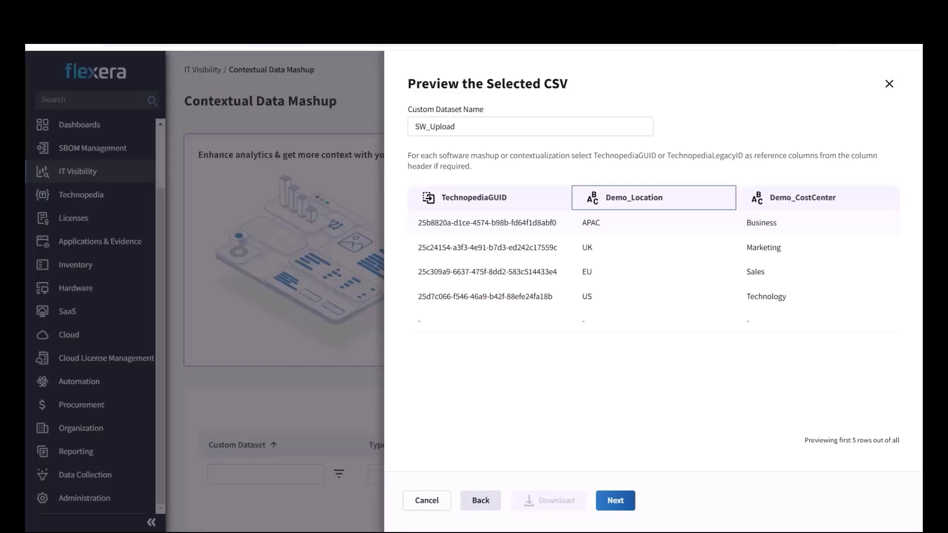
{"action": "left_click", "coordinate": [595, 199]}
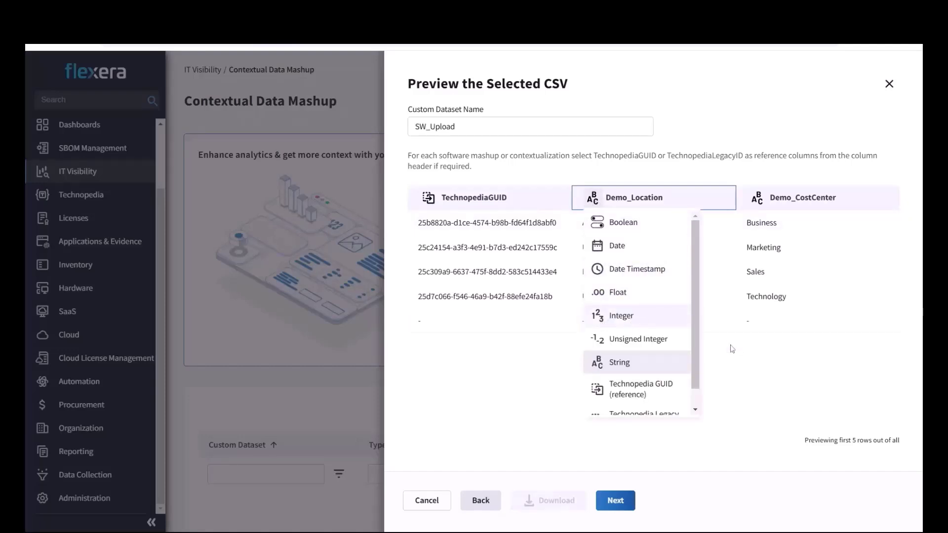
{"action": "left_click", "coordinate": [736, 364]}
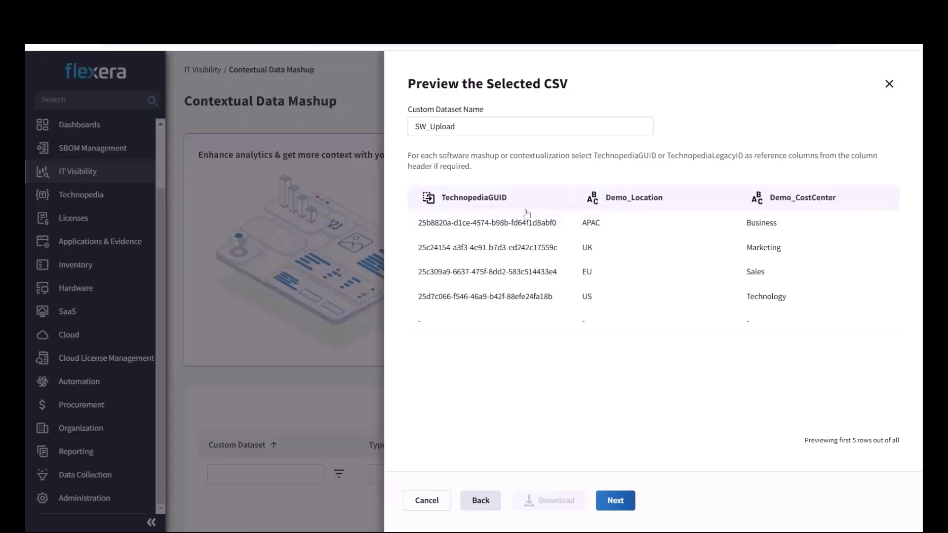
Step: Set the TechnopediaGUID column's type to Technopedia GUID (reference)
{"action": "left_click", "coordinate": [429, 198]}
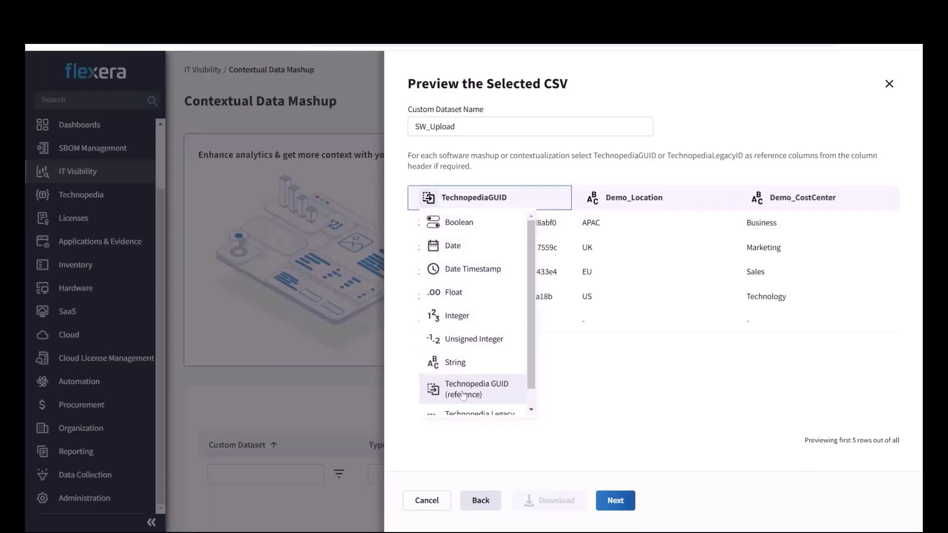
{"action": "scroll", "coordinate": [466, 363], "scroll_direction": "down", "scroll_amount": 1}
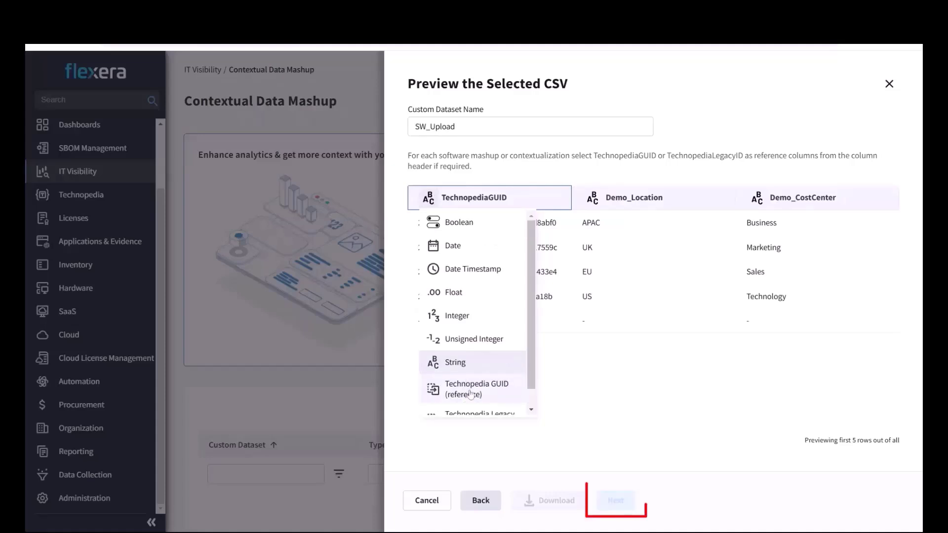
{"action": "left_click", "coordinate": [470, 394]}
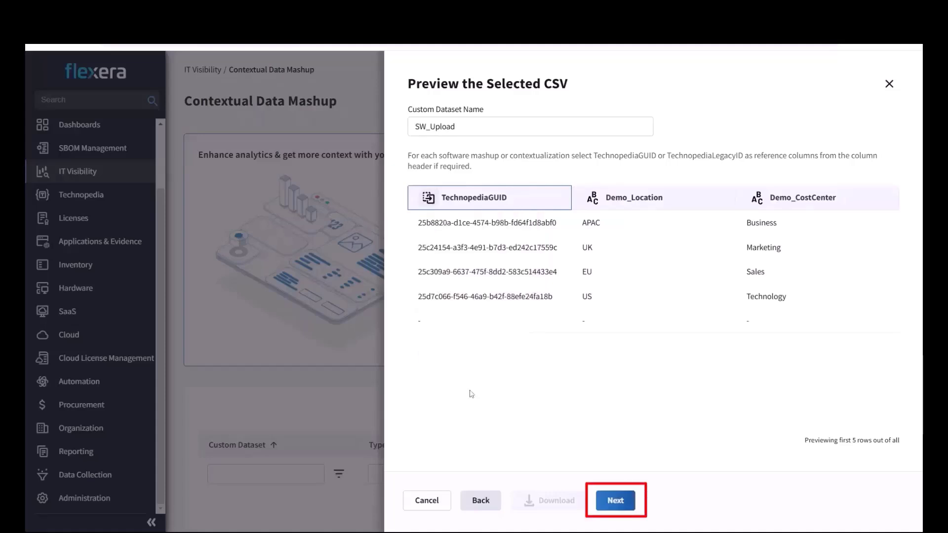
Step: Review the summary and upload SW_Upload with its demo_location and demo_costcenter attributes
{"action": "left_click", "coordinate": [615, 502]}
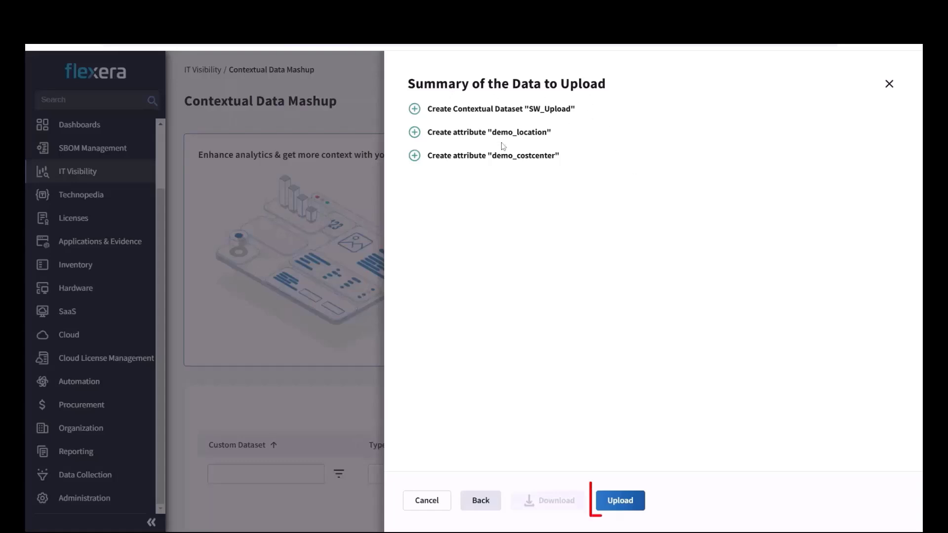
{"action": "left_click", "coordinate": [628, 504]}
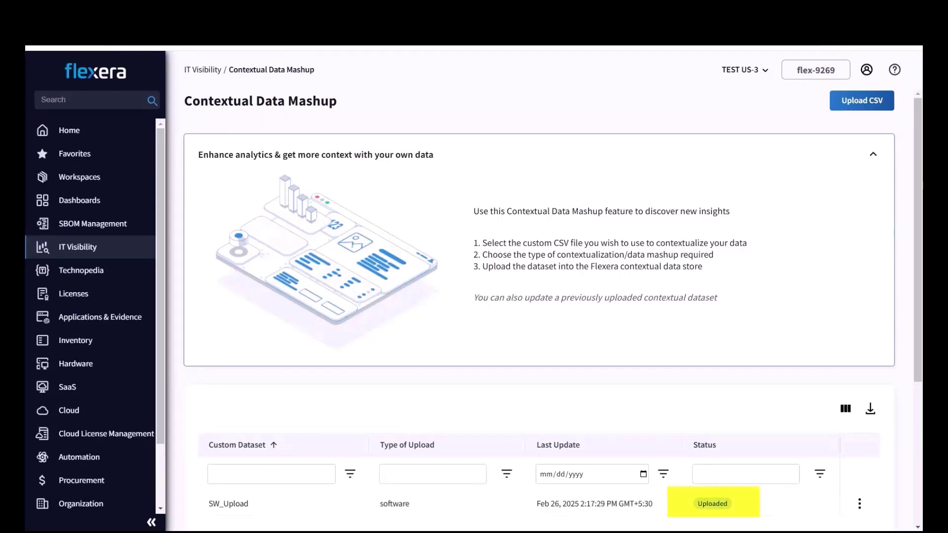
Step: Reveal the Update and Delete actions on the SW_Upload row in the dataset table
{"action": "scroll", "coordinate": [462, 392], "scroll_direction": "down", "scroll_amount": 5}
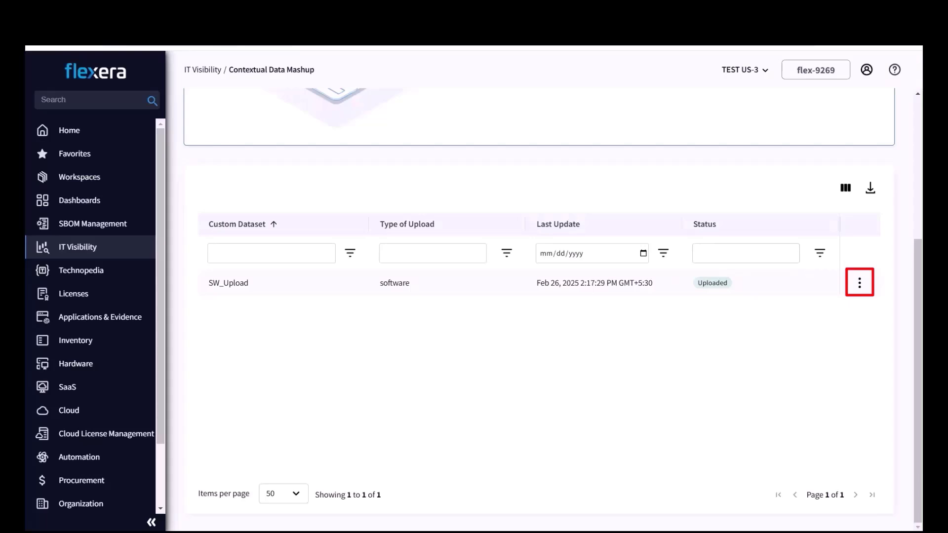
{"action": "left_click", "coordinate": [864, 287]}
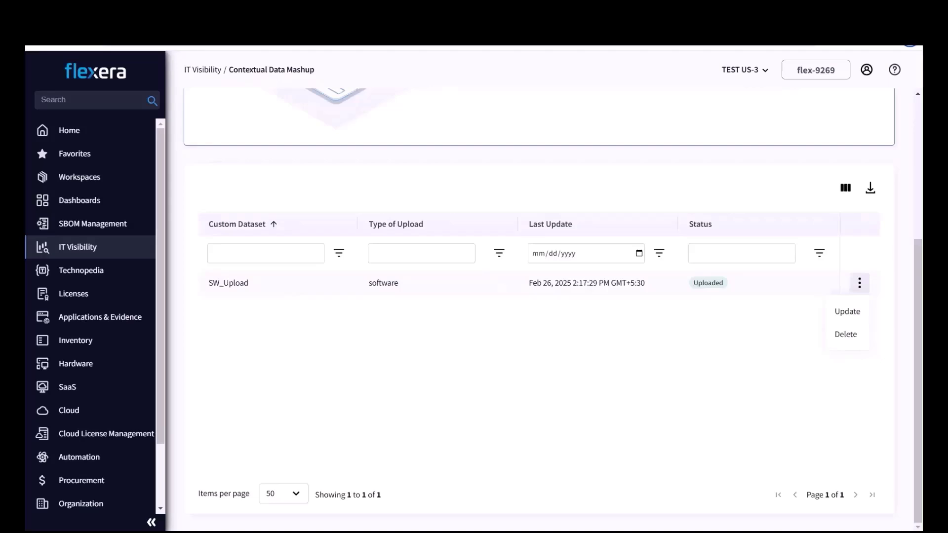
{"action": "scroll", "coordinate": [441, 308], "scroll_direction": "up", "scroll_amount": 3}
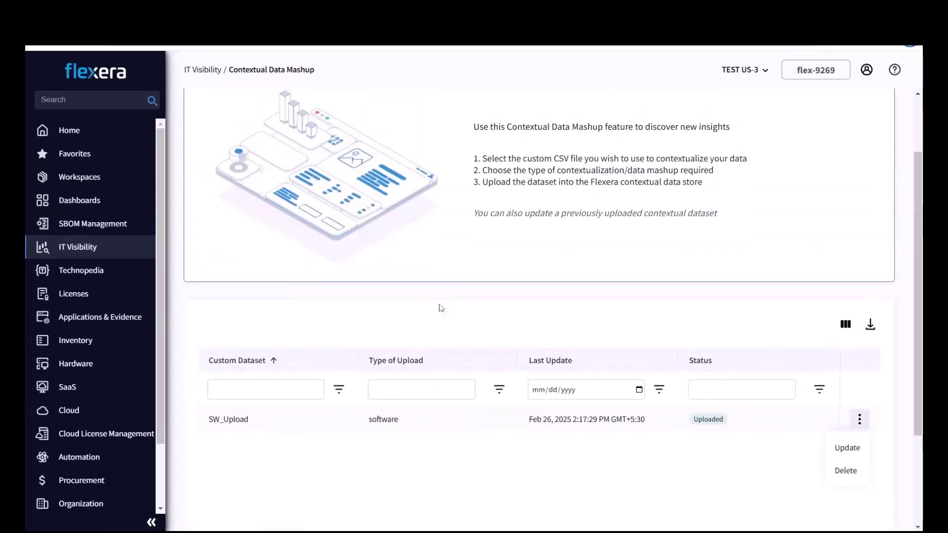
{"action": "scroll", "coordinate": [441, 308], "scroll_direction": "up", "scroll_amount": 2}
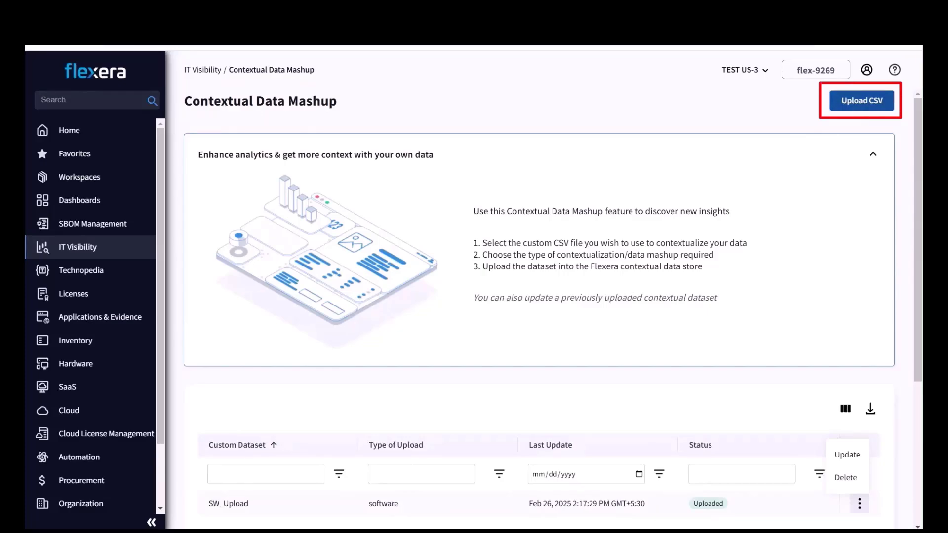
Step: Begin a new Software CSV upload for SW_Upload_Atr_Chk
{"action": "left_click", "coordinate": [861, 104]}
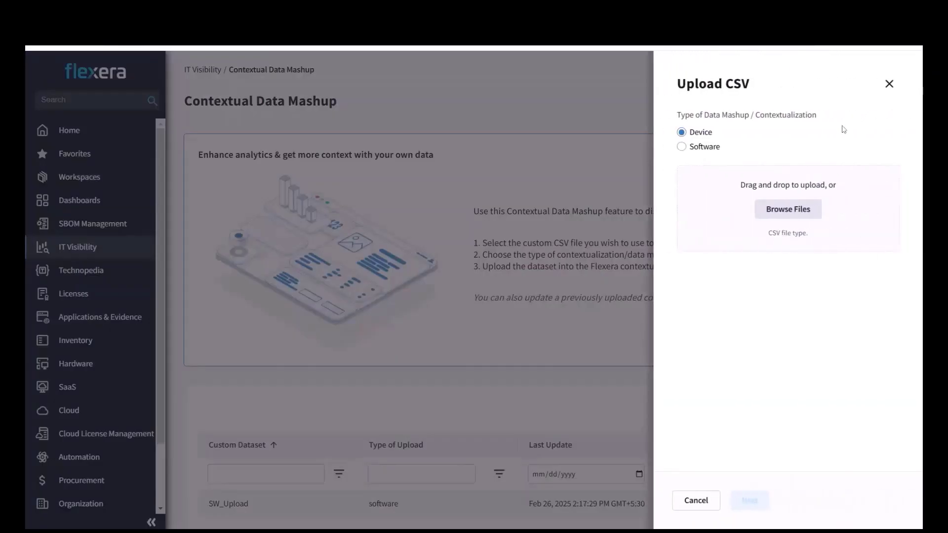
{"action": "left_click", "coordinate": [682, 146]}
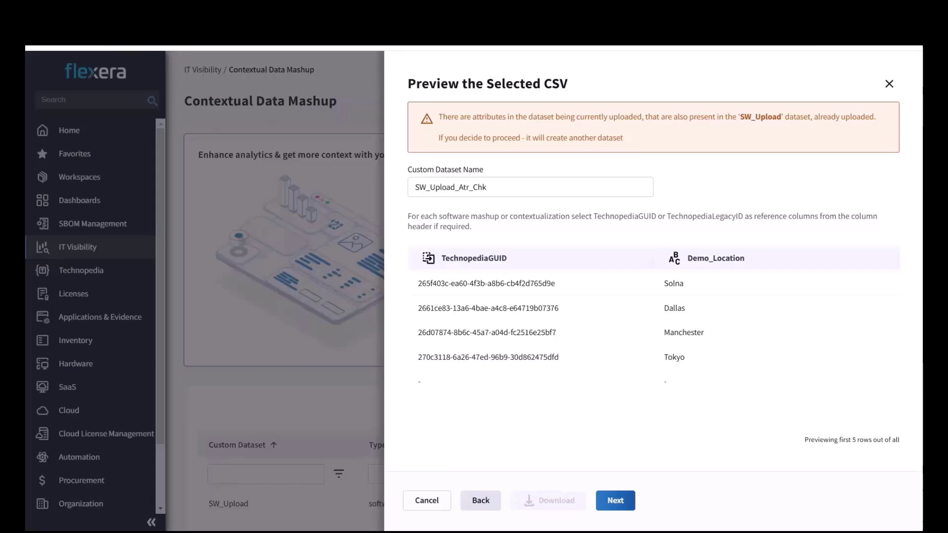
Step: Upload SW_Upload_Atr_Chk as a separate dataset despite the attribute overlap warning
{"action": "left_click", "coordinate": [616, 500]}
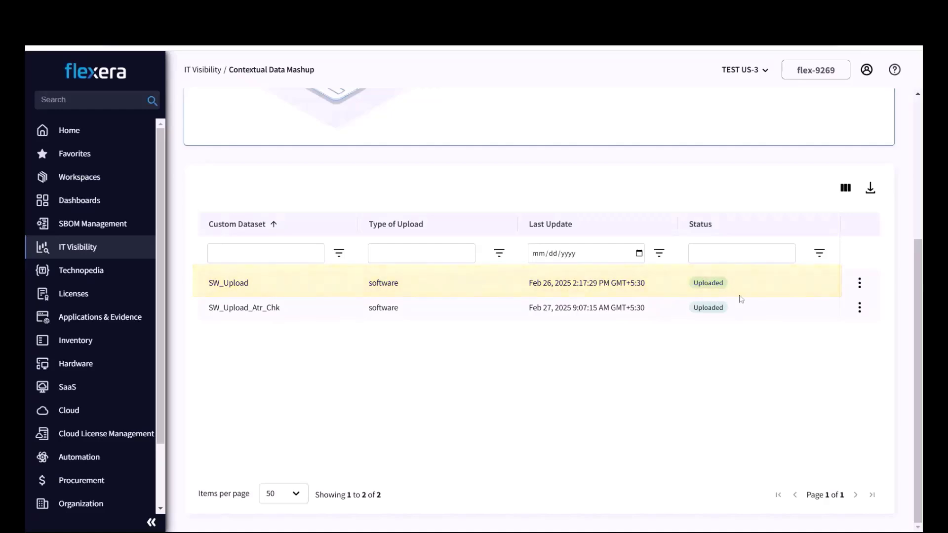
{"action": "left_click", "coordinate": [859, 285]}
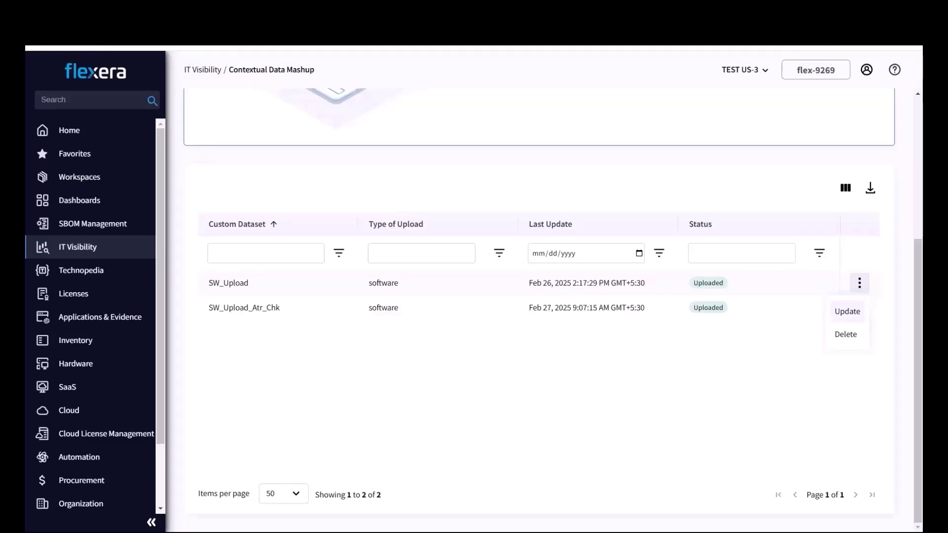
Step: Update SW_Upload from SW_Upload_Update_Chk.csv, adding the new demo_place attribute
{"action": "left_click", "coordinate": [855, 314]}
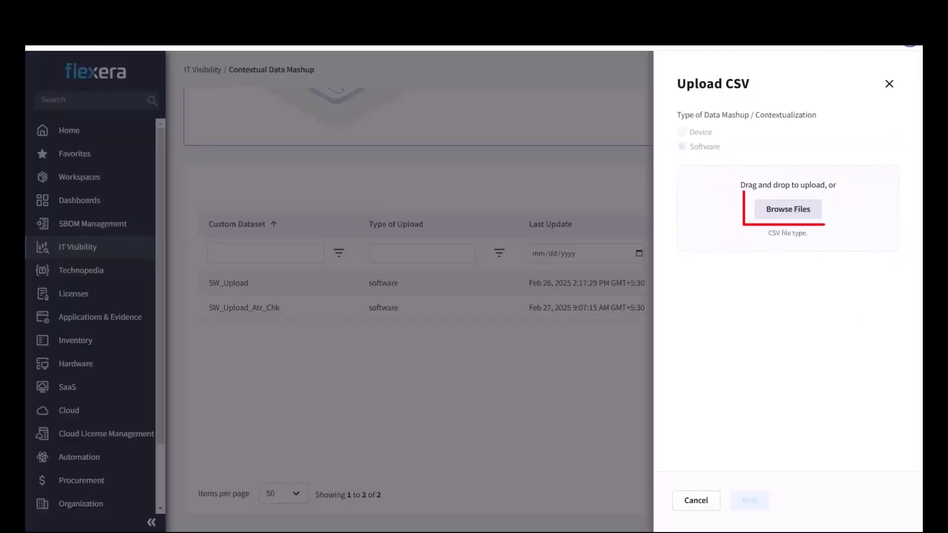
{"action": "left_click", "coordinate": [799, 211]}
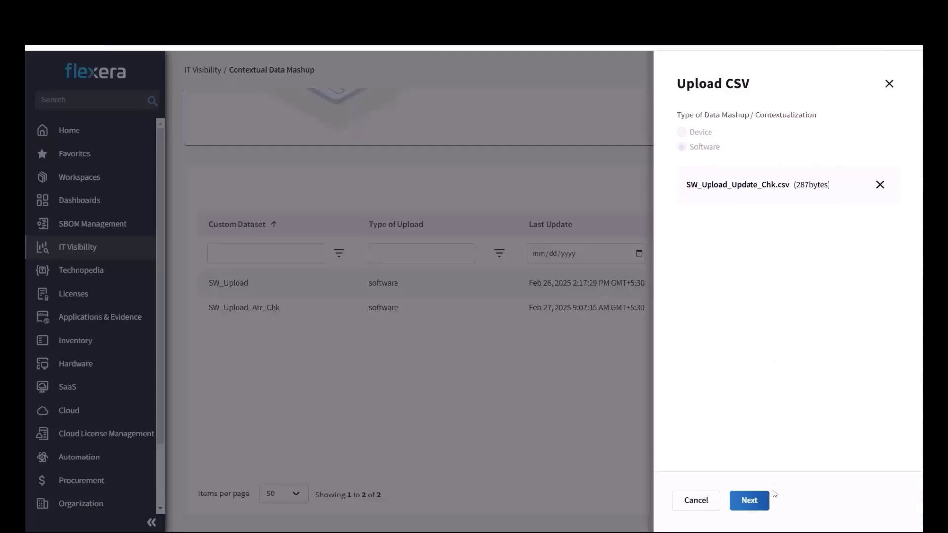
{"action": "left_click", "coordinate": [757, 501]}
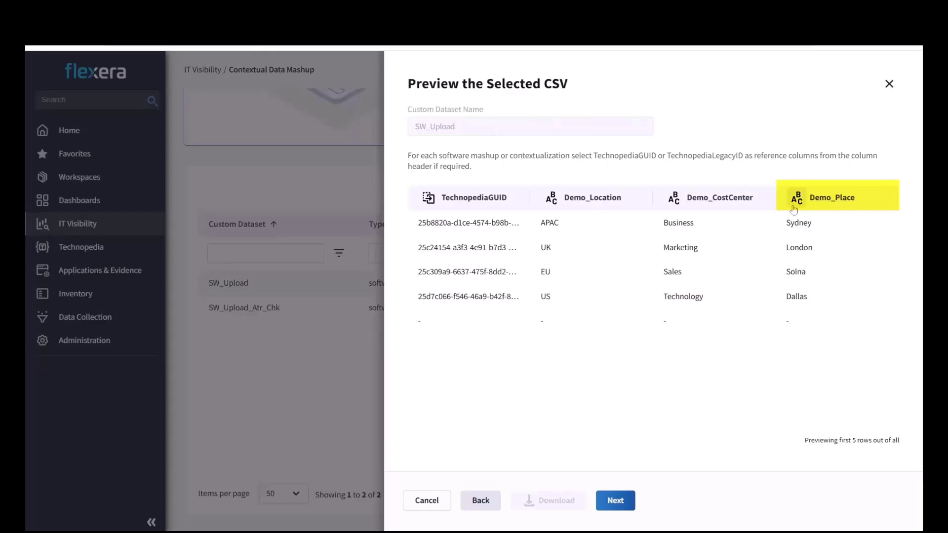
{"action": "left_click", "coordinate": [612, 500]}
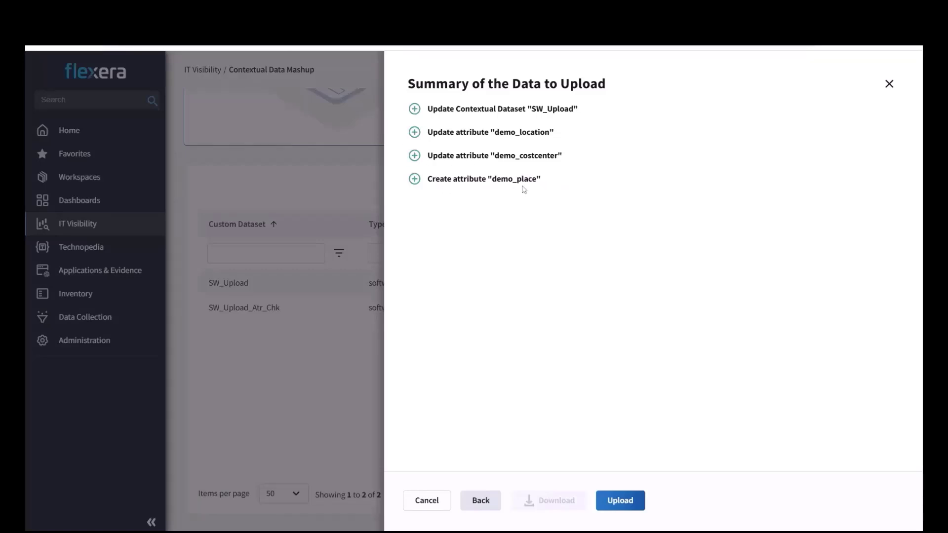
{"action": "left_click", "coordinate": [627, 500]}
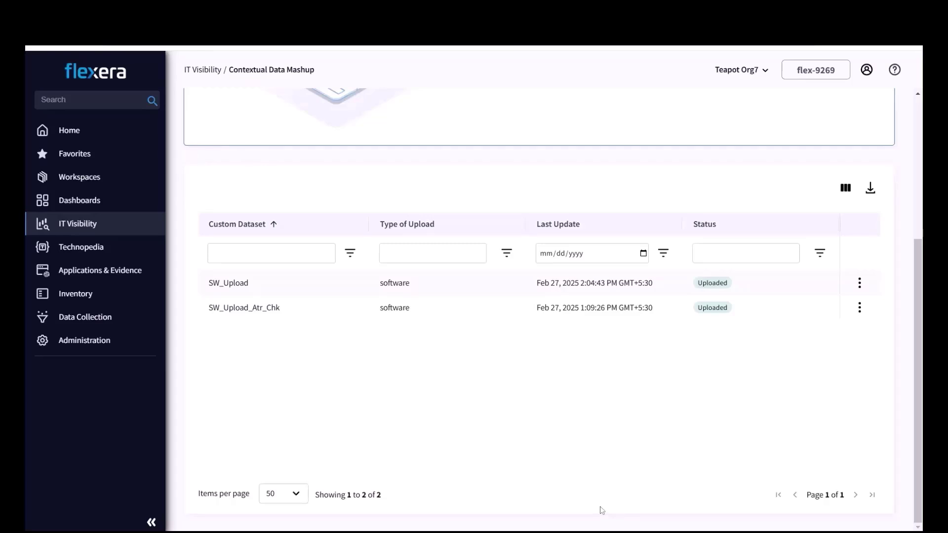
Step: Create a new Software custom report from the custom reports list
{"action": "mouse_move", "coordinate": [123, 225]}
{"action": "left_click", "coordinate": [231, 320]}
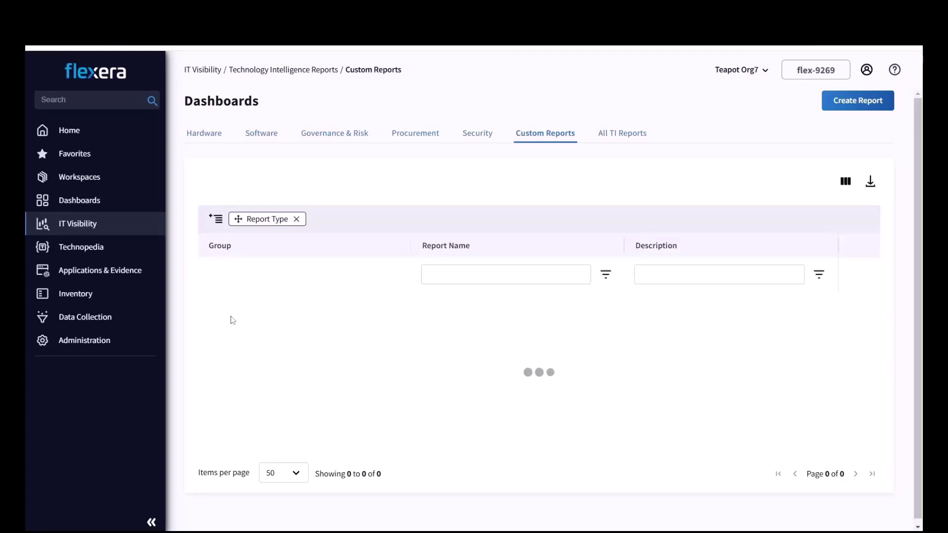
{"action": "left_click", "coordinate": [842, 104]}
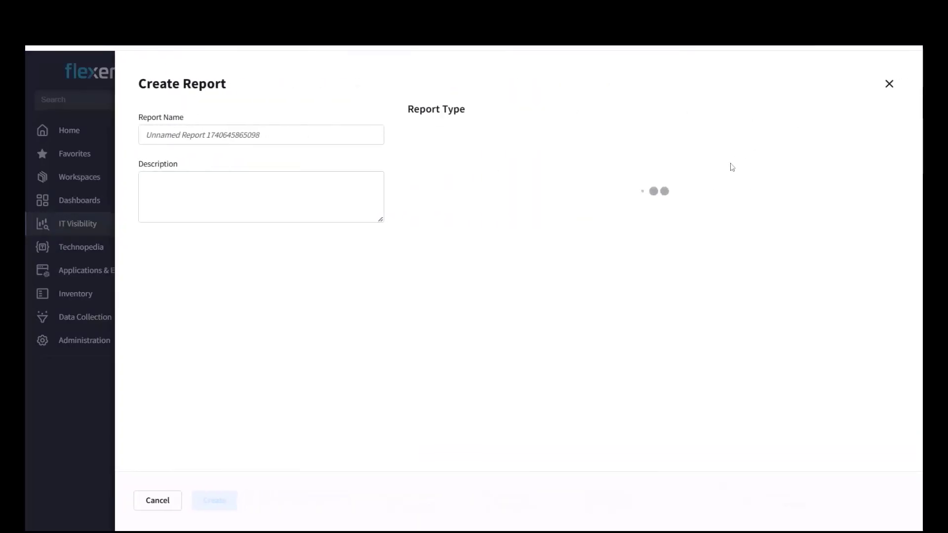
{"action": "left_click", "coordinate": [674, 142]}
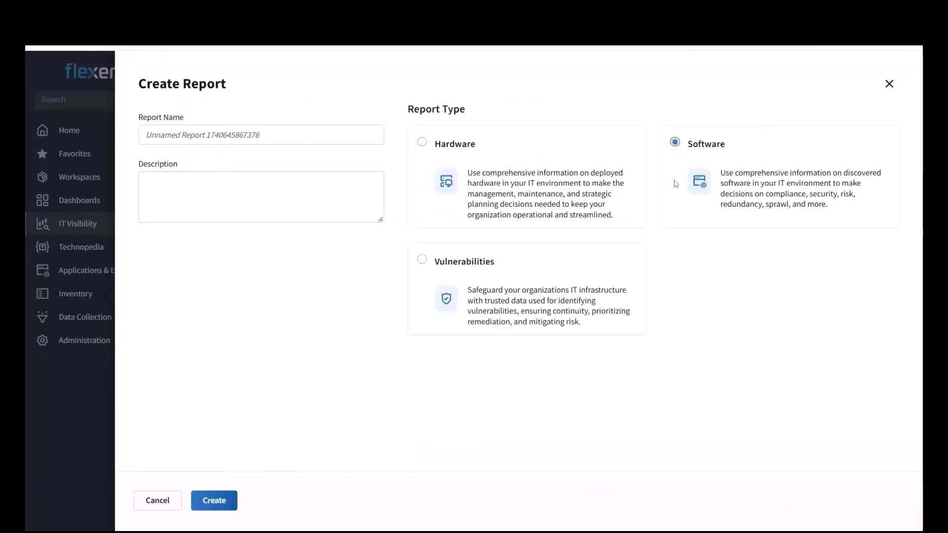
{"action": "left_click", "coordinate": [216, 504]}
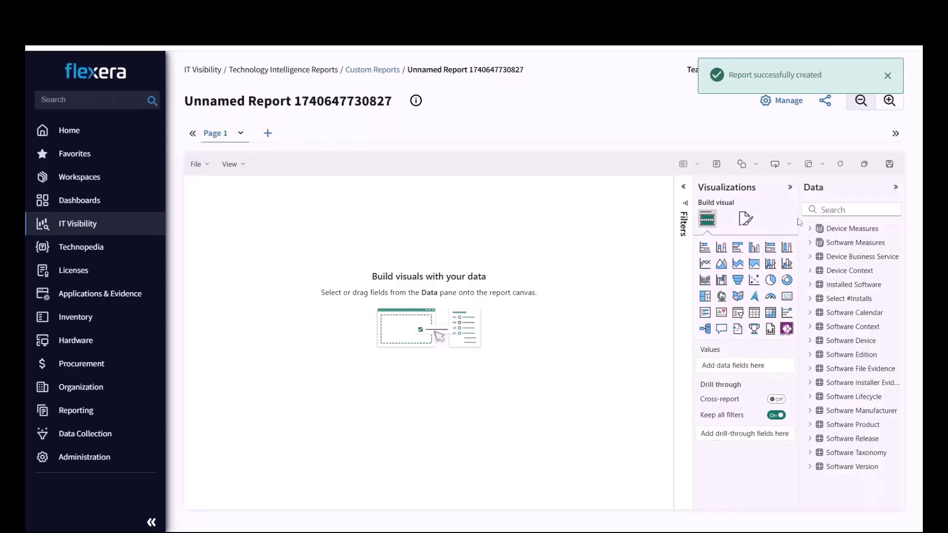
Step: Add Demo_costcenter, Demo_location and Demo_place from Software Context to a resized table
{"action": "left_click_drag", "start_coordinate": [802, 218], "coordinate": [757, 218]}
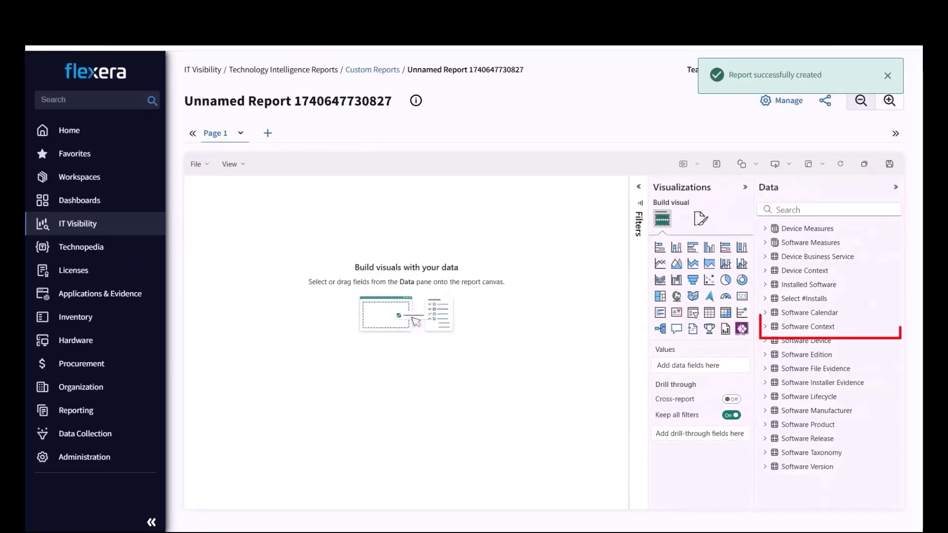
{"action": "left_click", "coordinate": [766, 327]}
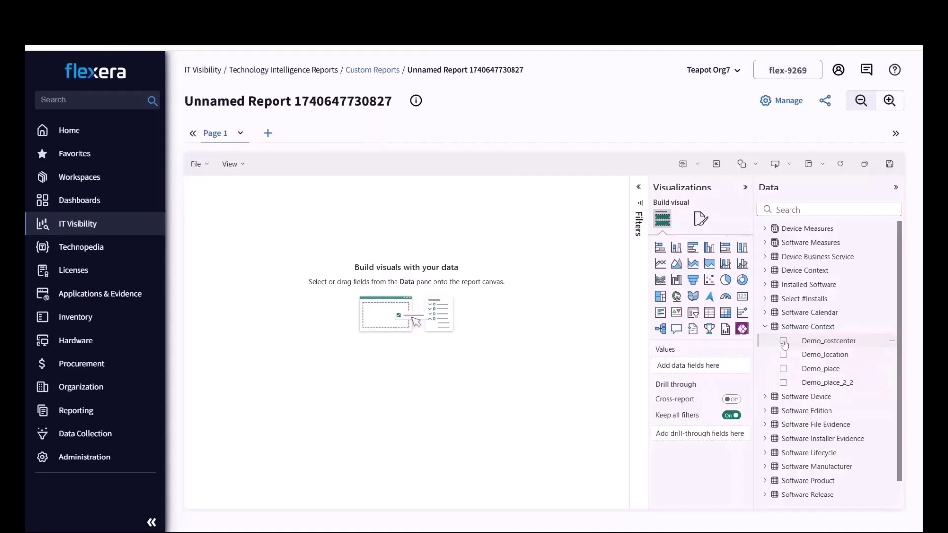
{"action": "left_click", "coordinate": [783, 342]}
{"action": "left_click", "coordinate": [784, 355]}
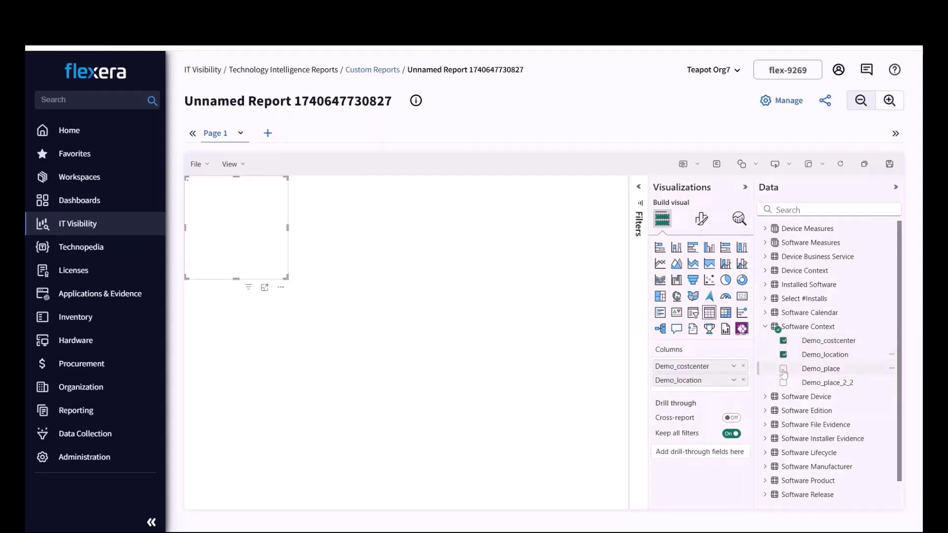
{"action": "left_click", "coordinate": [783, 369]}
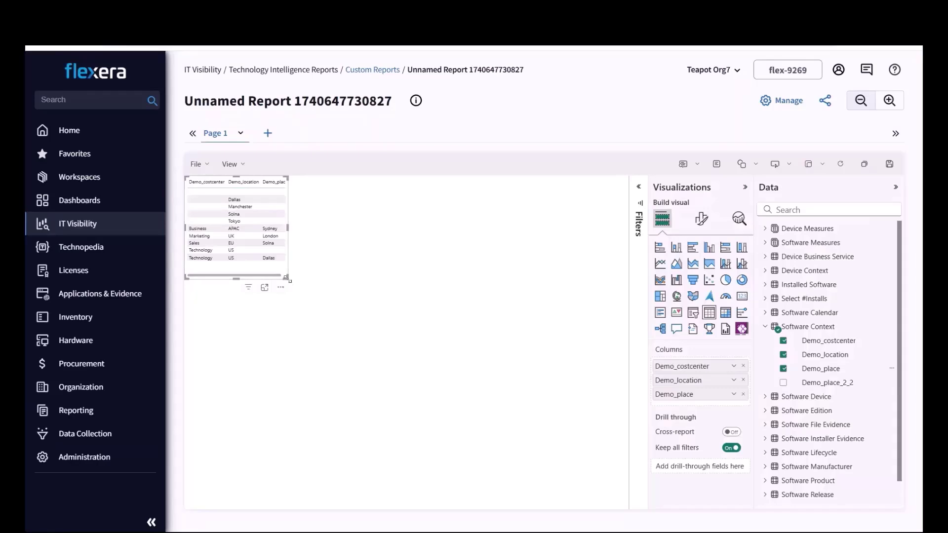
{"action": "left_click_drag", "start_coordinate": [287, 279], "coordinate": [429, 404]}
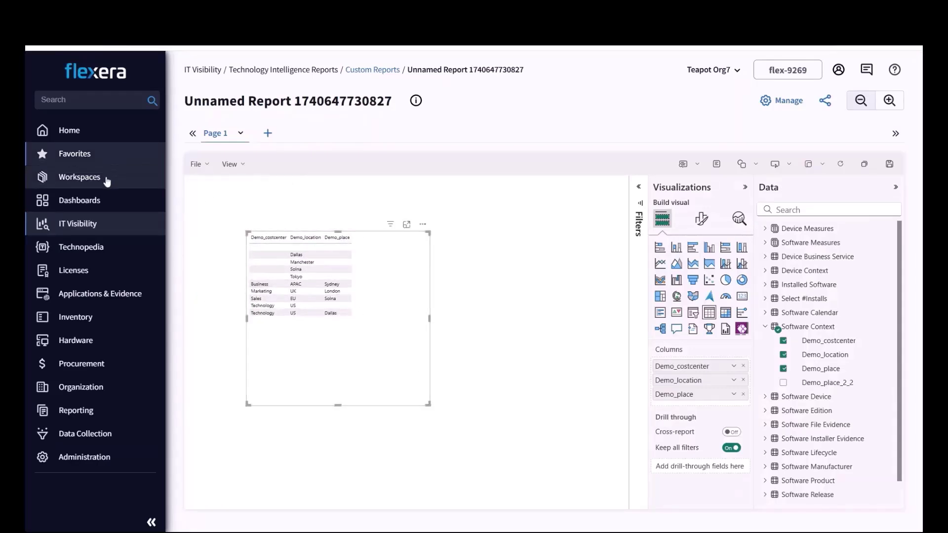
Step: Leave the report without saving for the Contextual Data Mashup page
{"action": "mouse_move", "coordinate": [95, 223]}
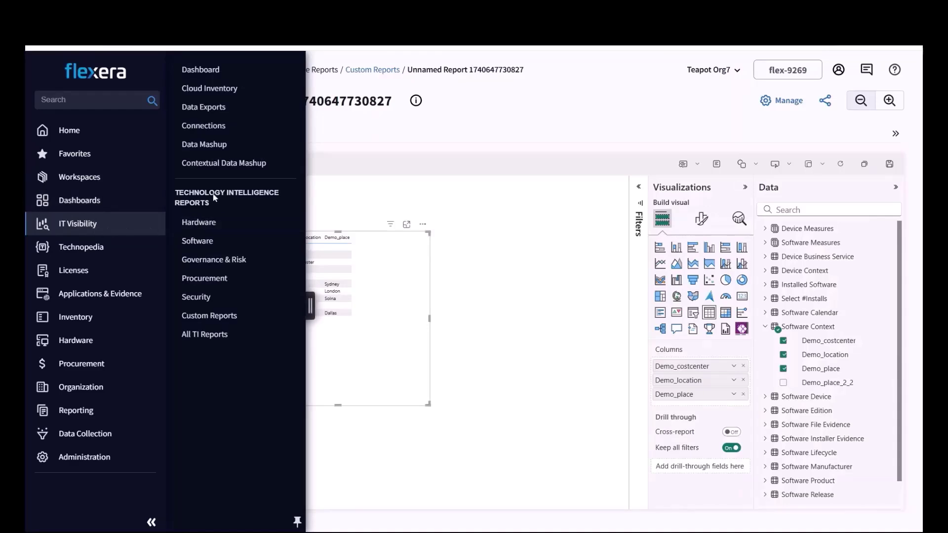
{"action": "left_click", "coordinate": [226, 167]}
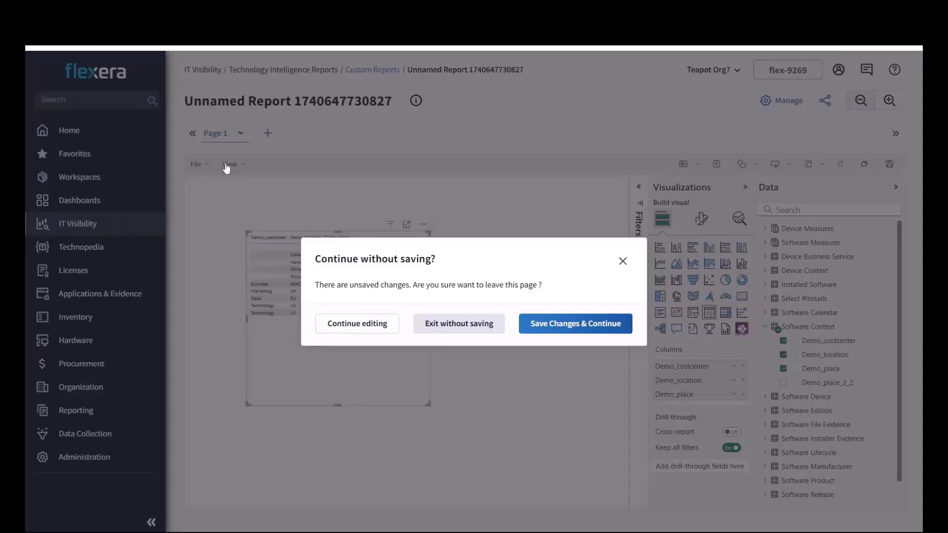
{"action": "left_click", "coordinate": [443, 323]}
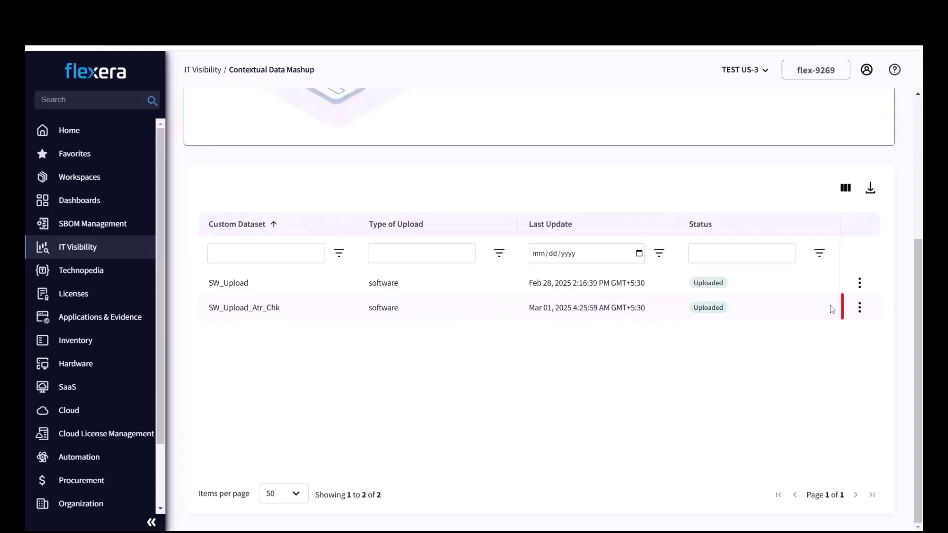
Step: Delete the SW_Upload_Atr_Chk dataset and confirm the permanent deletion
{"action": "left_click", "coordinate": [860, 309]}
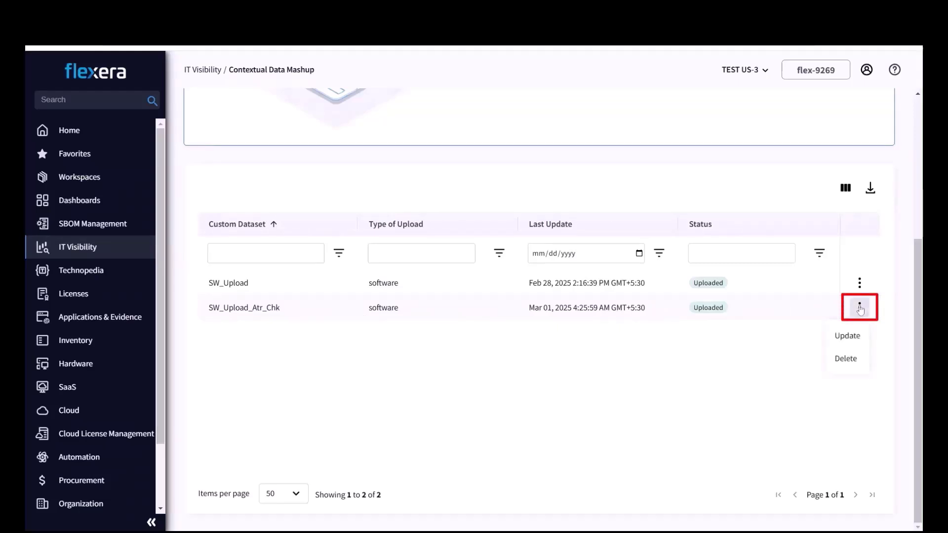
{"action": "left_click", "coordinate": [860, 364]}
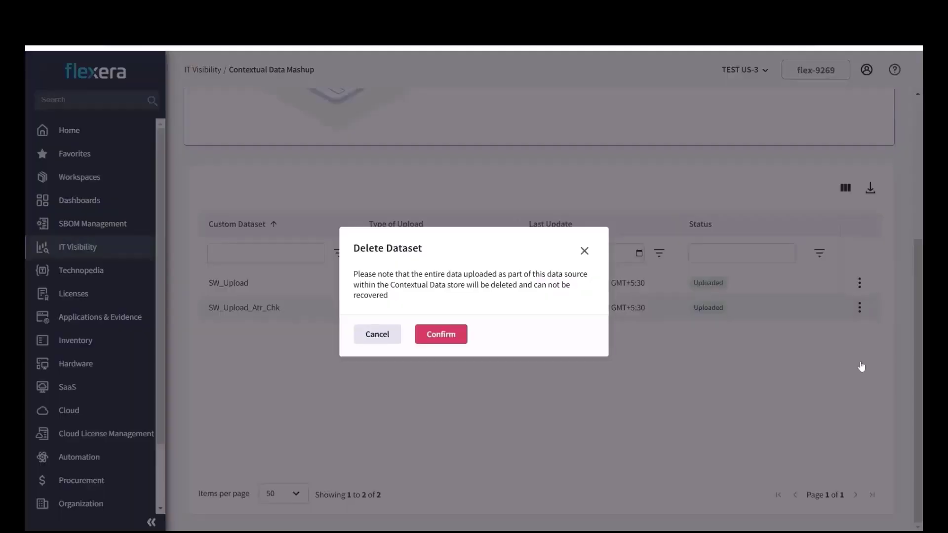
{"action": "left_click", "coordinate": [450, 340]}
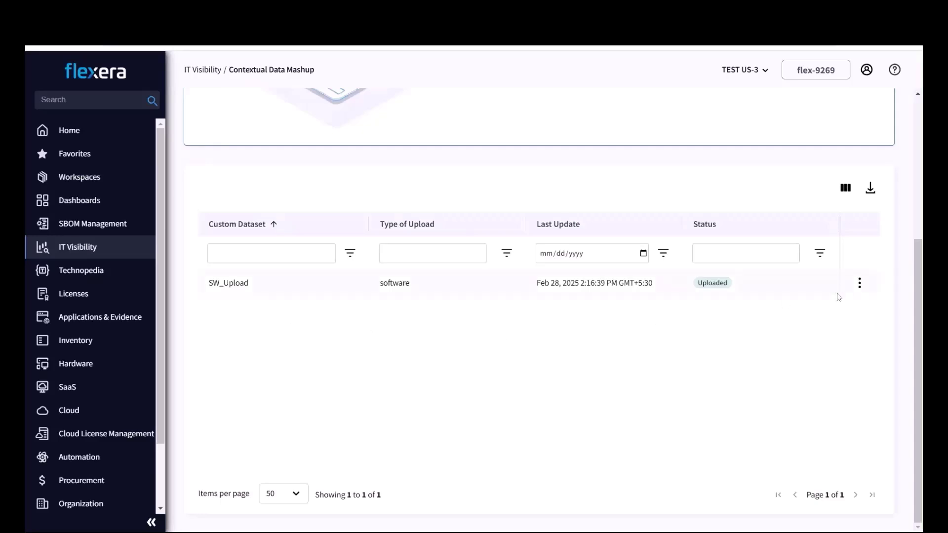
Step: Upload SW_ErrorLog_Demo.csv as a Software dataset through the preview and summary
{"action": "scroll", "coordinate": [864, 323], "scroll_direction": "up", "scroll_amount": 5}
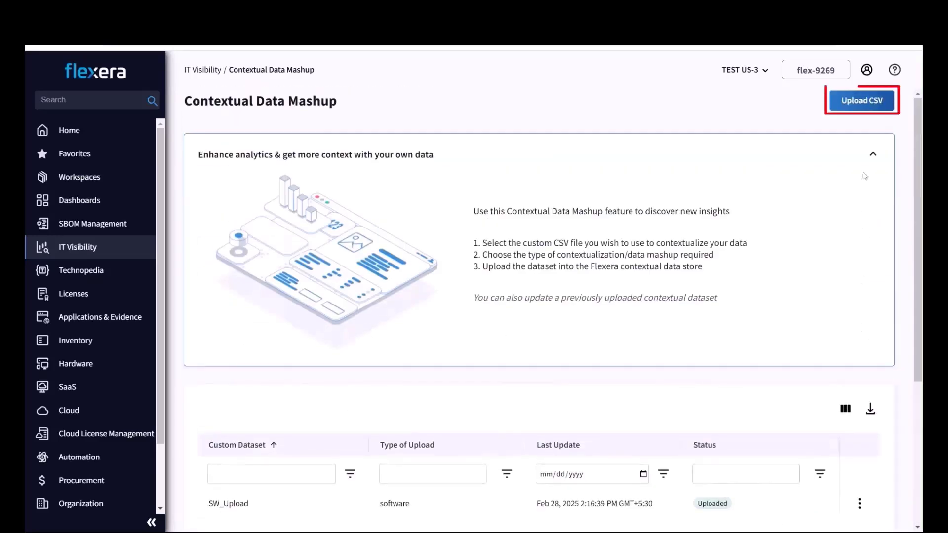
{"action": "left_click", "coordinate": [863, 101]}
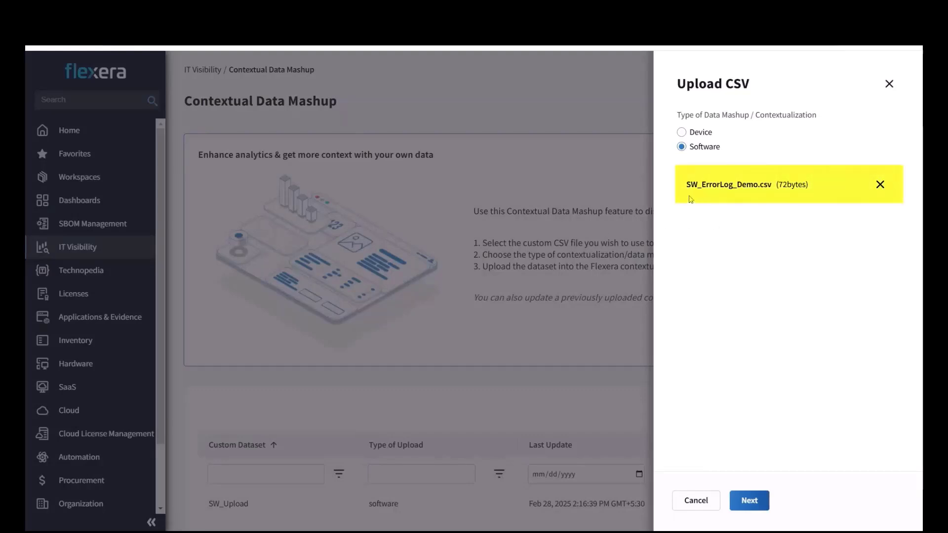
{"action": "left_click", "coordinate": [748, 500]}
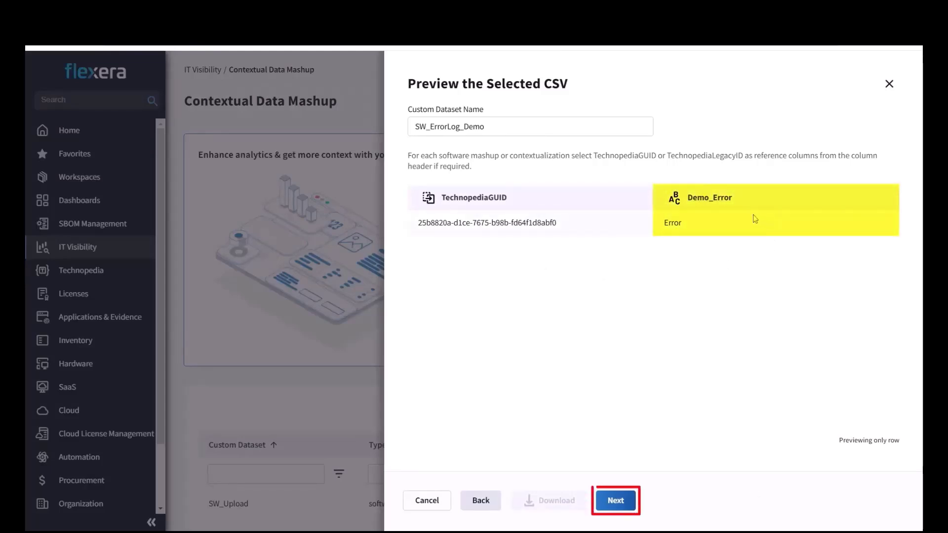
{"action": "left_click", "coordinate": [616, 500]}
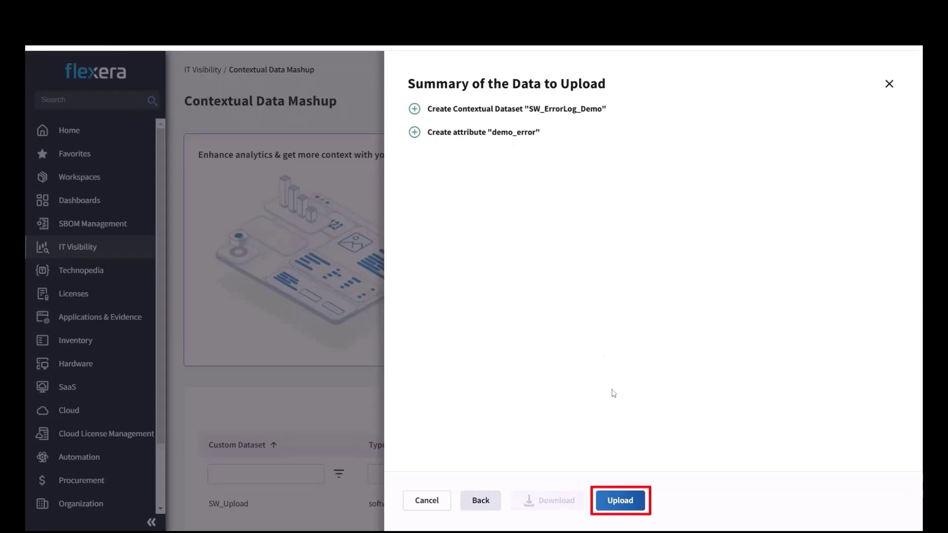
{"action": "left_click", "coordinate": [637, 501]}
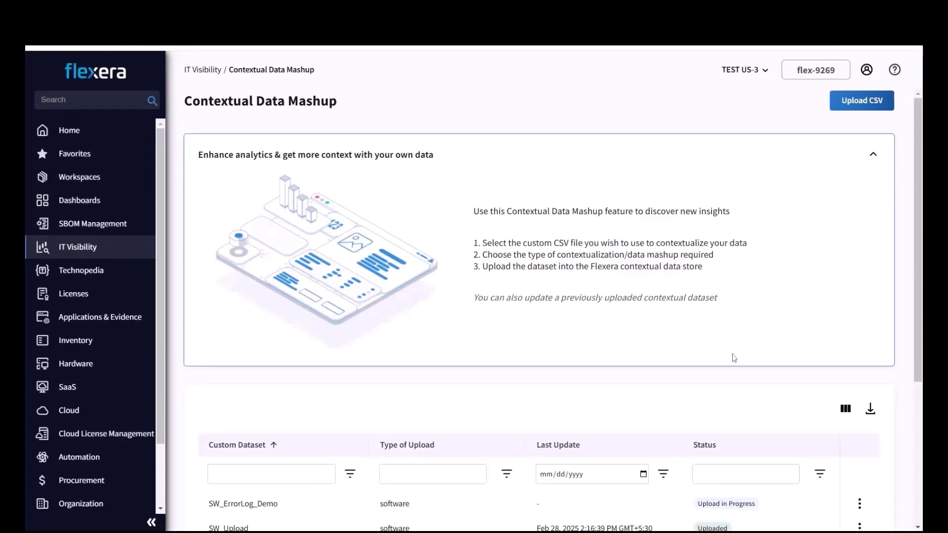
Step: Review the failure details of the SW_ErrorLog_Demo upload, then dismiss them
{"action": "scroll", "coordinate": [734, 357], "scroll_direction": "down", "scroll_amount": 5}
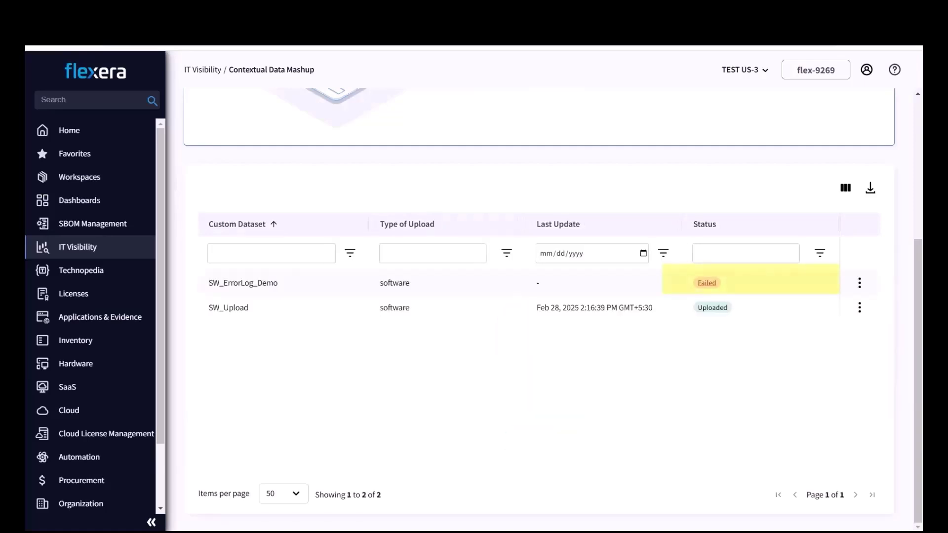
{"action": "left_click", "coordinate": [706, 283]}
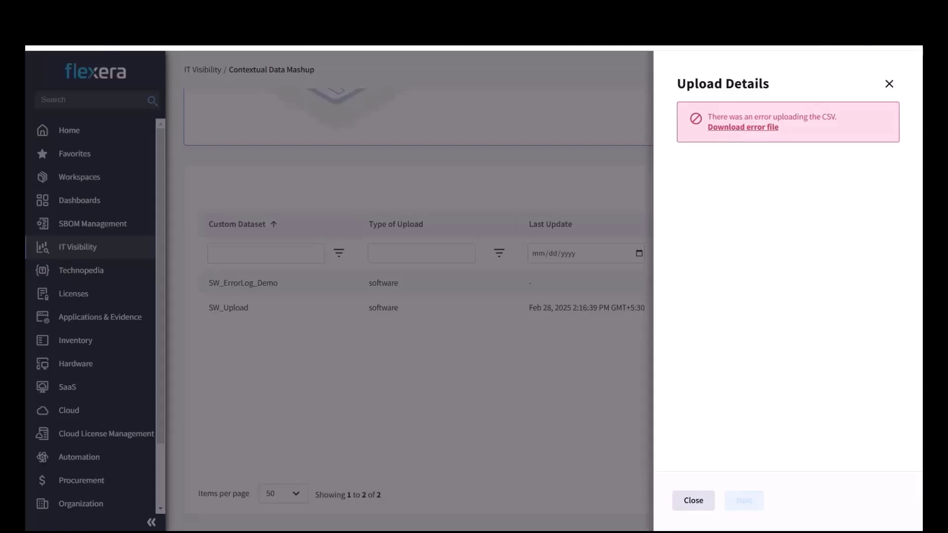
{"action": "left_click", "coordinate": [694, 500]}
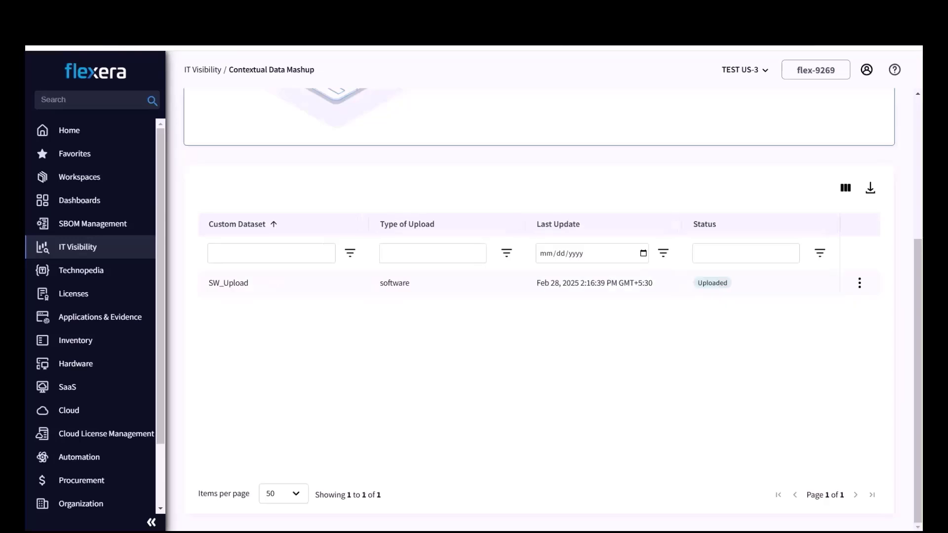
{"action": "scroll", "coordinate": [509, 311], "scroll_direction": "up", "scroll_amount": 5}
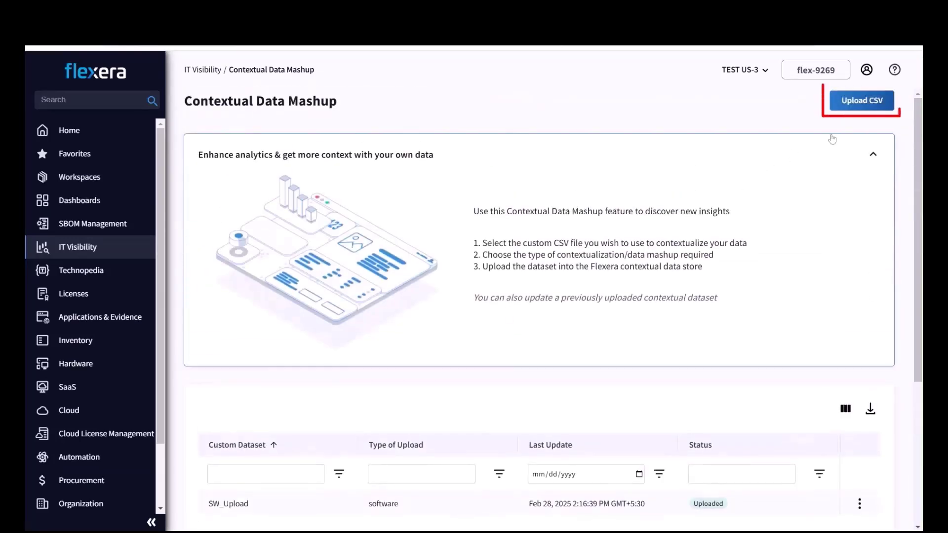
{"action": "left_click", "coordinate": [867, 102]}
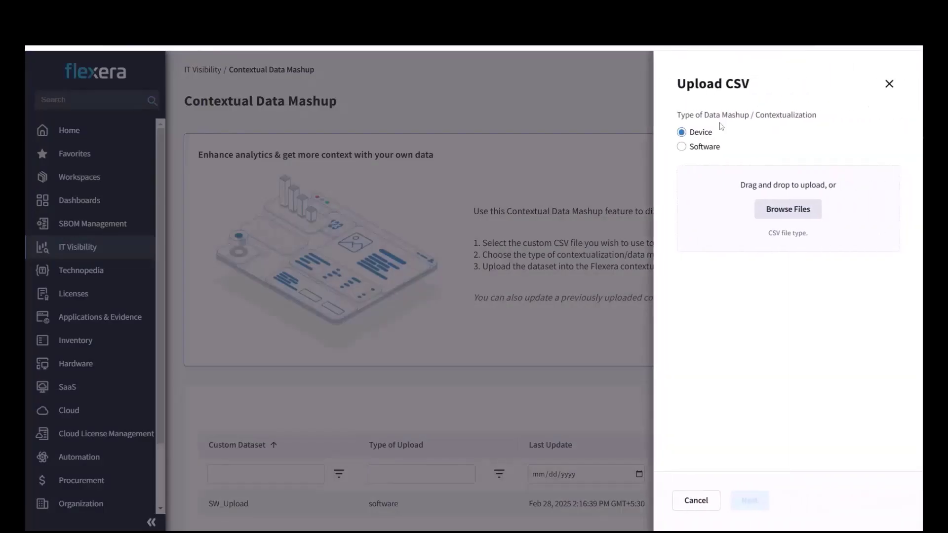
{"action": "left_click", "coordinate": [682, 150]}
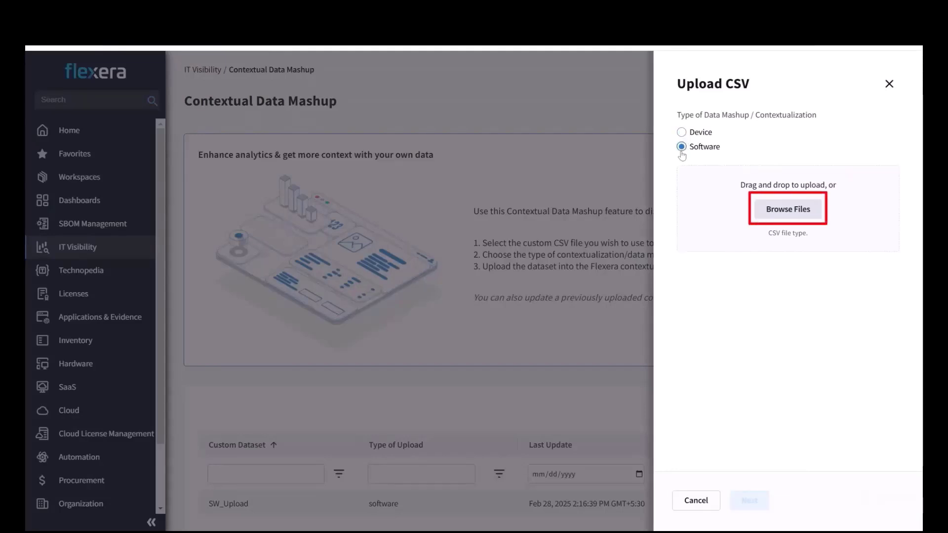
{"action": "left_click", "coordinate": [788, 211]}
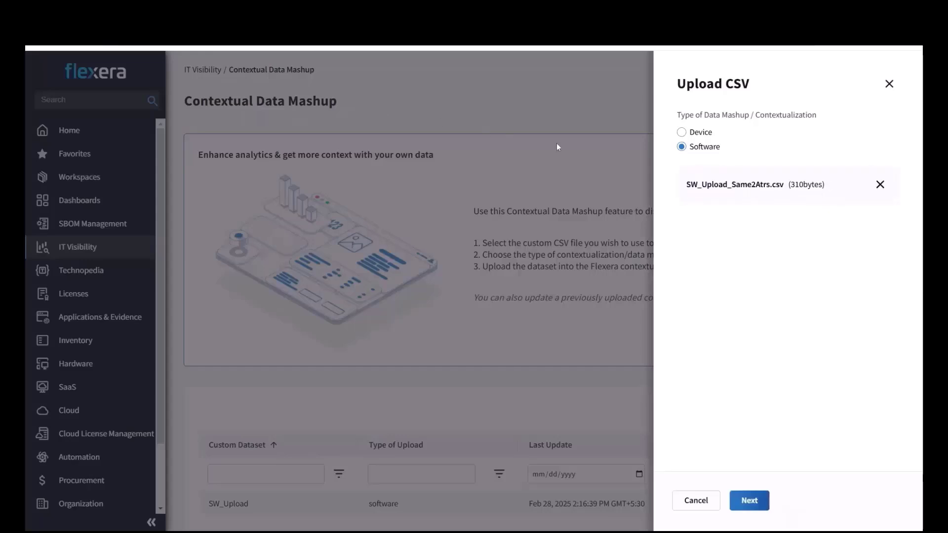
{"action": "left_click", "coordinate": [750, 500]}
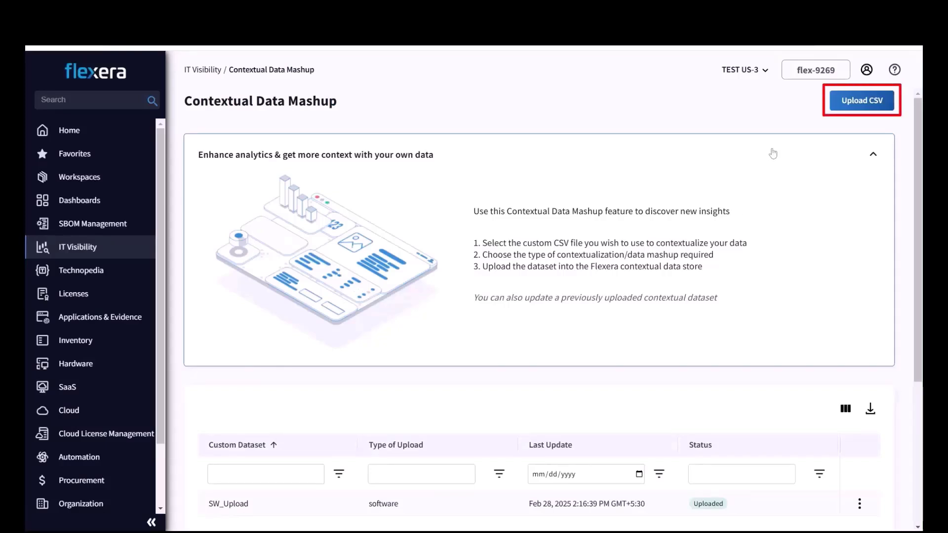
Step: Start a Software CSV upload of SW_Upload_SameAtr_DiffDtype.csv and preview its columns
{"action": "left_click", "coordinate": [862, 104]}
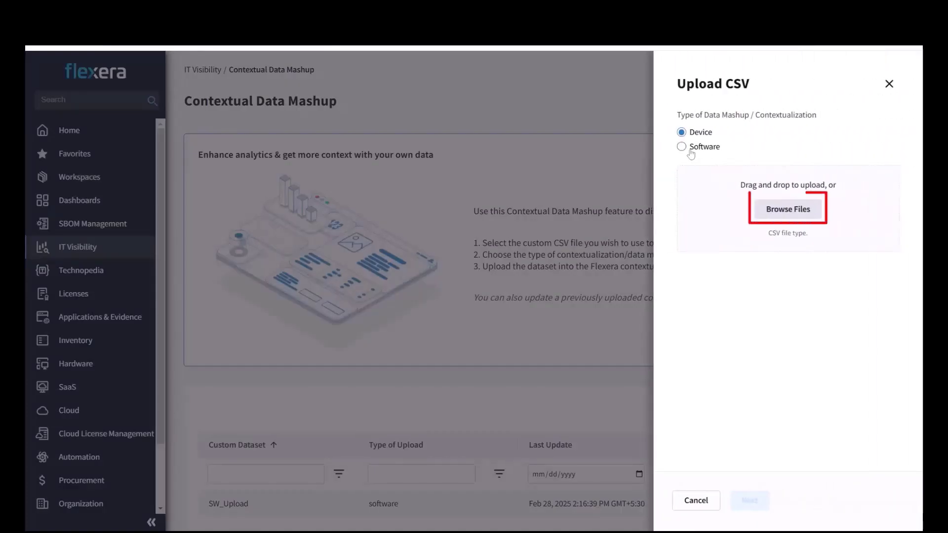
{"action": "left_click", "coordinate": [682, 146]}
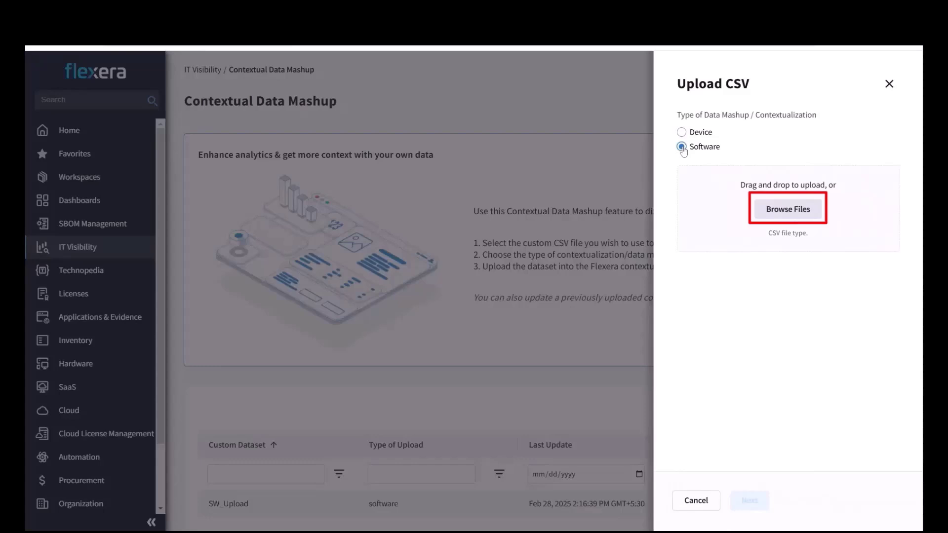
{"action": "left_click", "coordinate": [768, 213]}
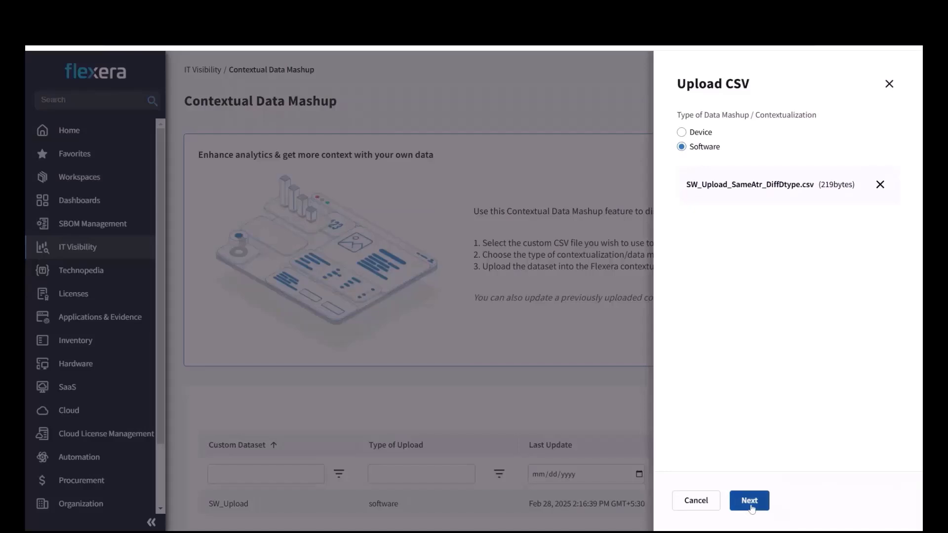
{"action": "left_click", "coordinate": [749, 501]}
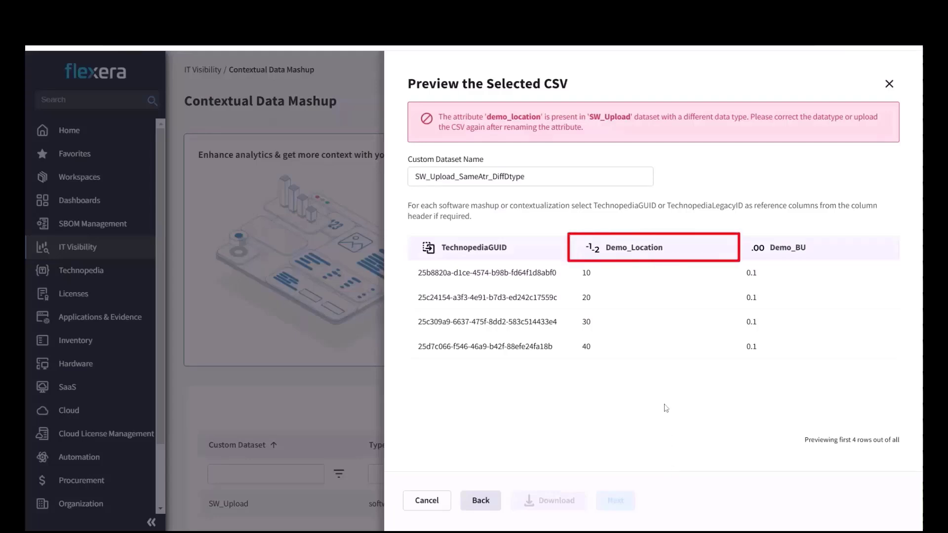
Step: Rename the Demo_Location column header to Demo_GeoCode
{"action": "left_click", "coordinate": [617, 250]}
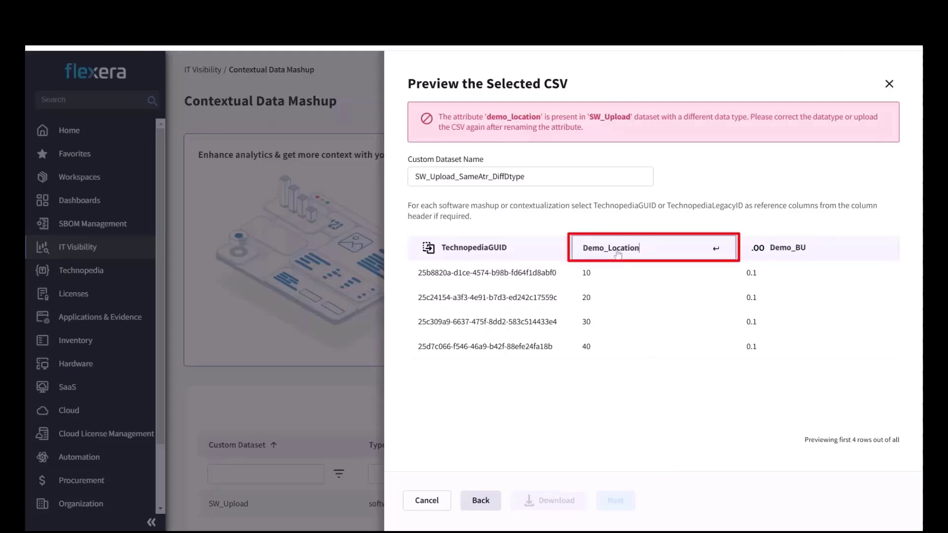
{"action": "key", "text": "BackSpace"}
{"action": "key", "text": "BackSpace"}
{"action": "key", "text": "BackSpace"}
{"action": "key", "text": "BackSpace"}
{"action": "key", "text": "BackSpace"}
{"action": "key", "text": "BackSpace"}
{"action": "key", "text": "BackSpace"}
{"action": "key", "text": "BackSpace"}
{"action": "type", "text": "GeoCode"}
{"action": "key", "text": "Return"}
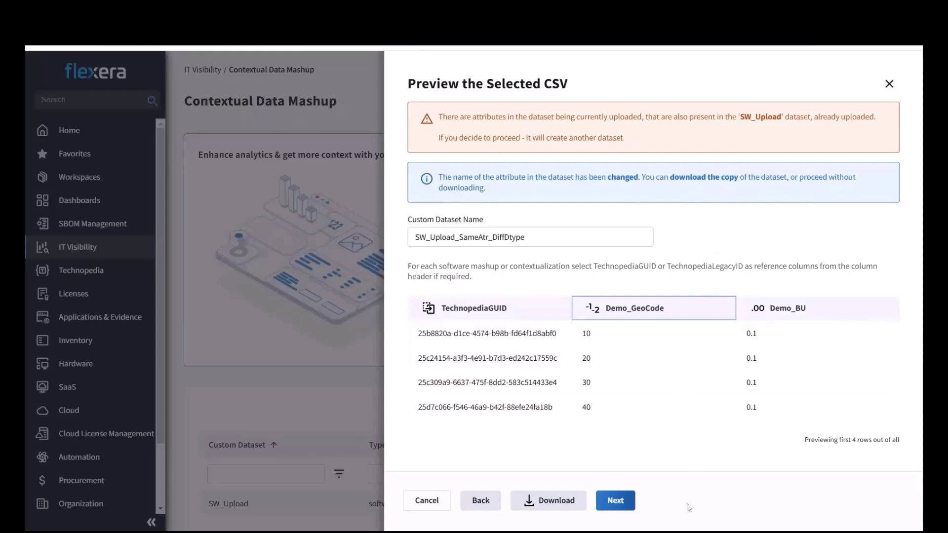
Step: Download the corrected CSV copy and cancel the upload without submitting it
{"action": "left_click", "coordinate": [562, 500]}
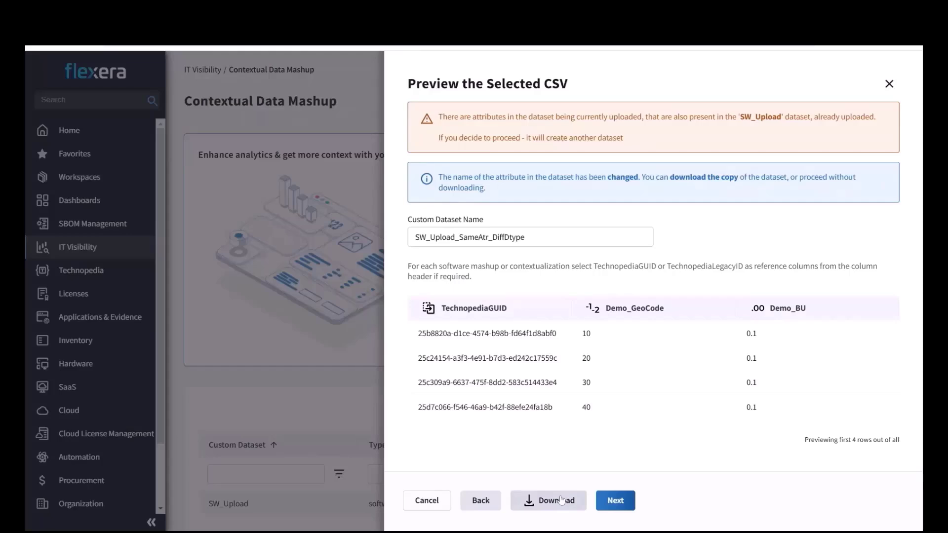
{"action": "left_click", "coordinate": [426, 499]}
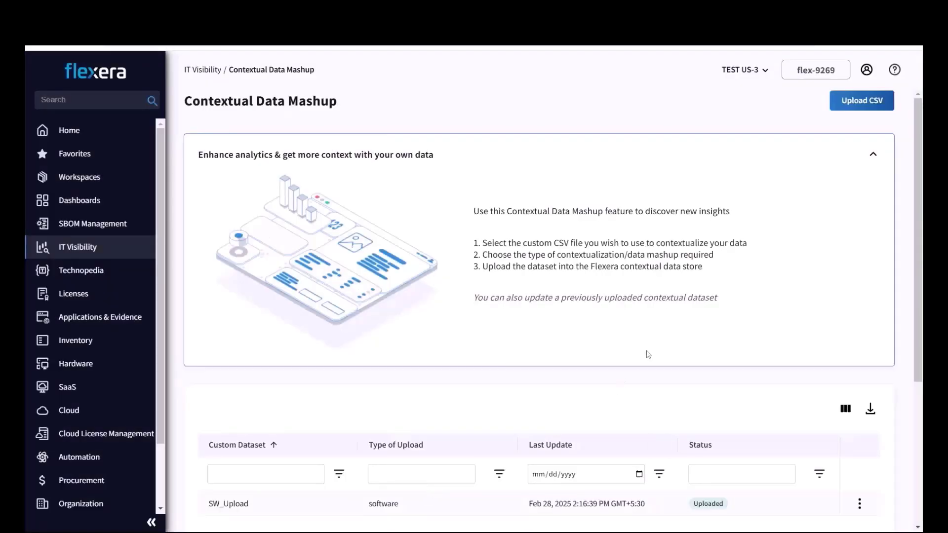
{"action": "scroll", "coordinate": [648, 355], "scroll_direction": "down", "scroll_amount": 5}
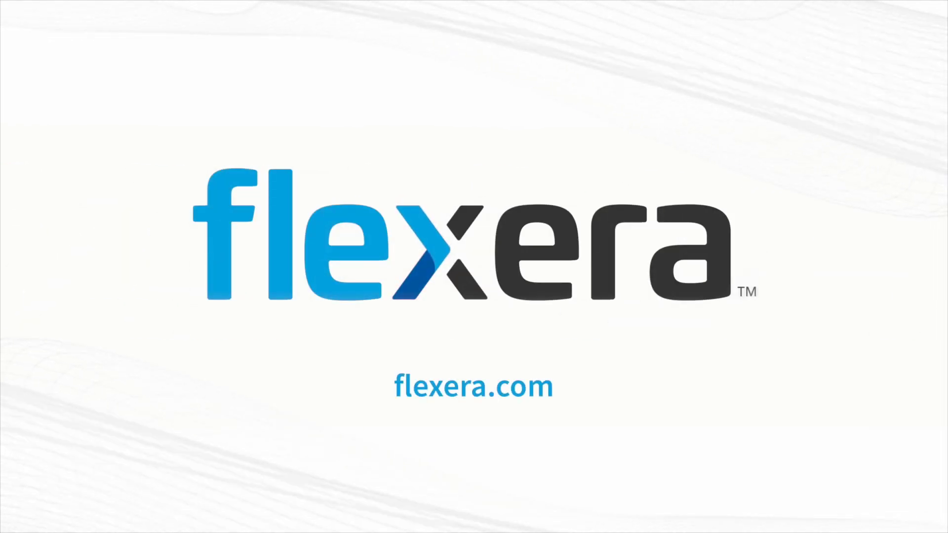